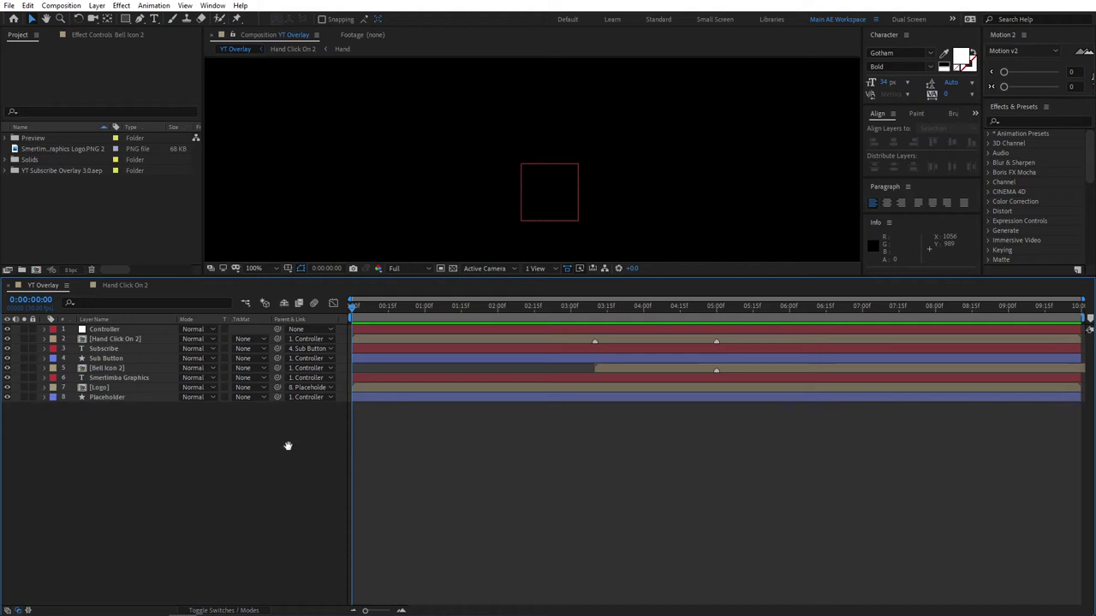
- Preview the finished overlay animation up to the SUBSCRIBE click, then return to the first frame
key(space)
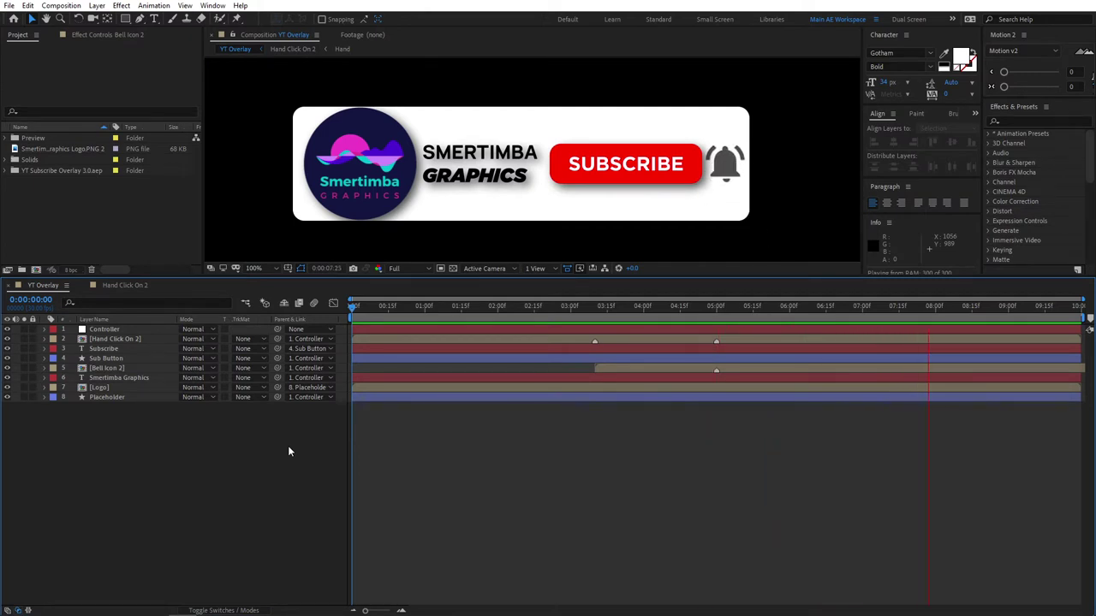
mouse_move(361, 319)
mouse_down()
mouse_move(374, 308)
mouse_move(346, 315)
mouse_up()
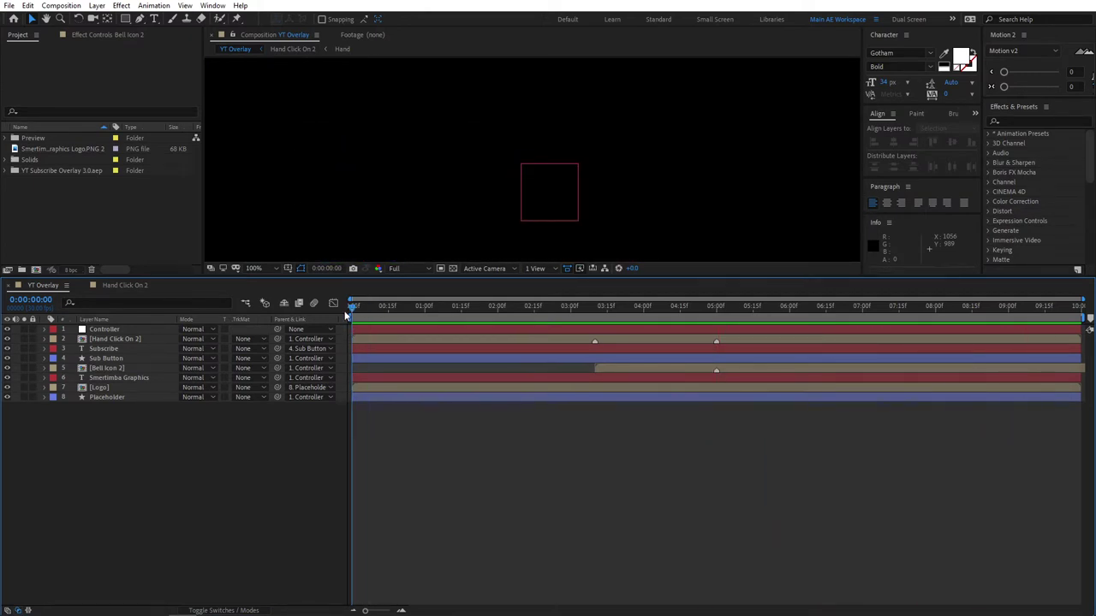
key(space)
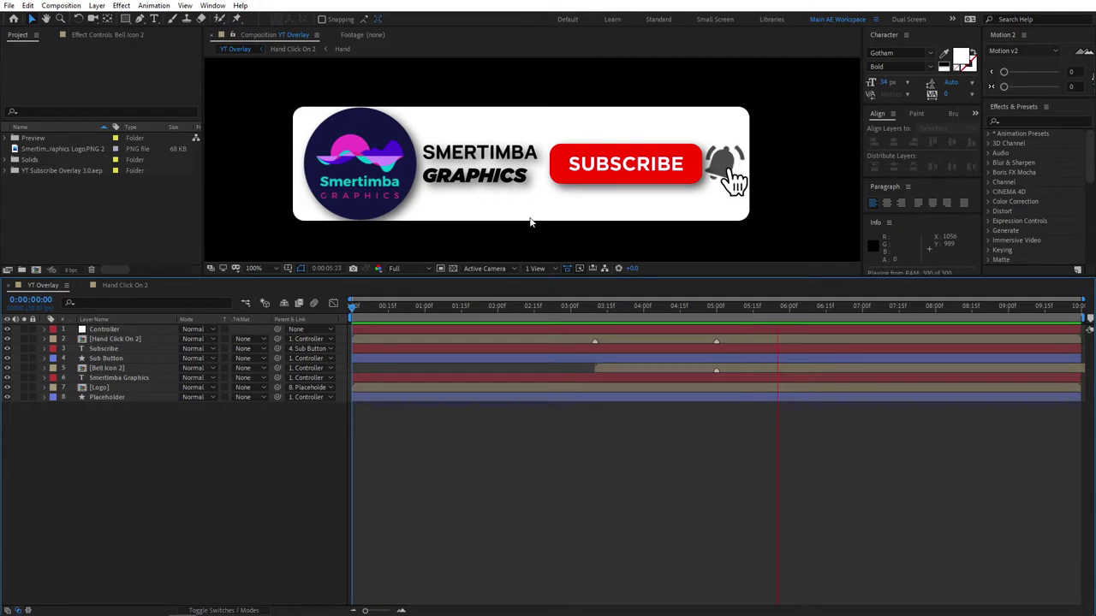
drag(528, 307, 497, 316)
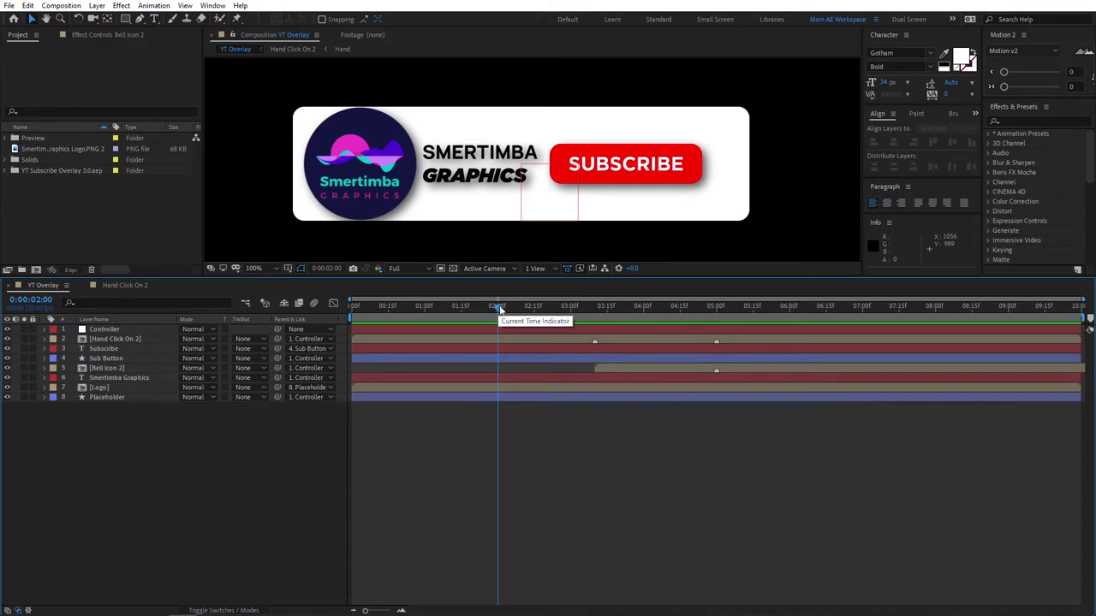
mouse_move(498, 312)
mouse_down()
mouse_move(462, 314)
mouse_move(496, 316)
mouse_up()
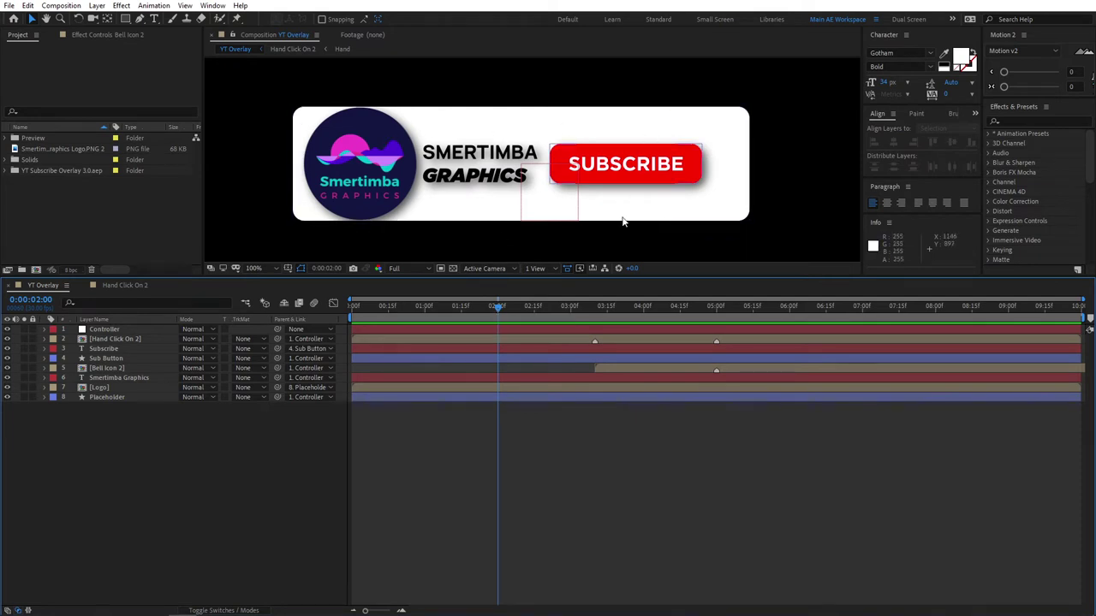
drag(498, 310, 351, 308)
click(61, 198)
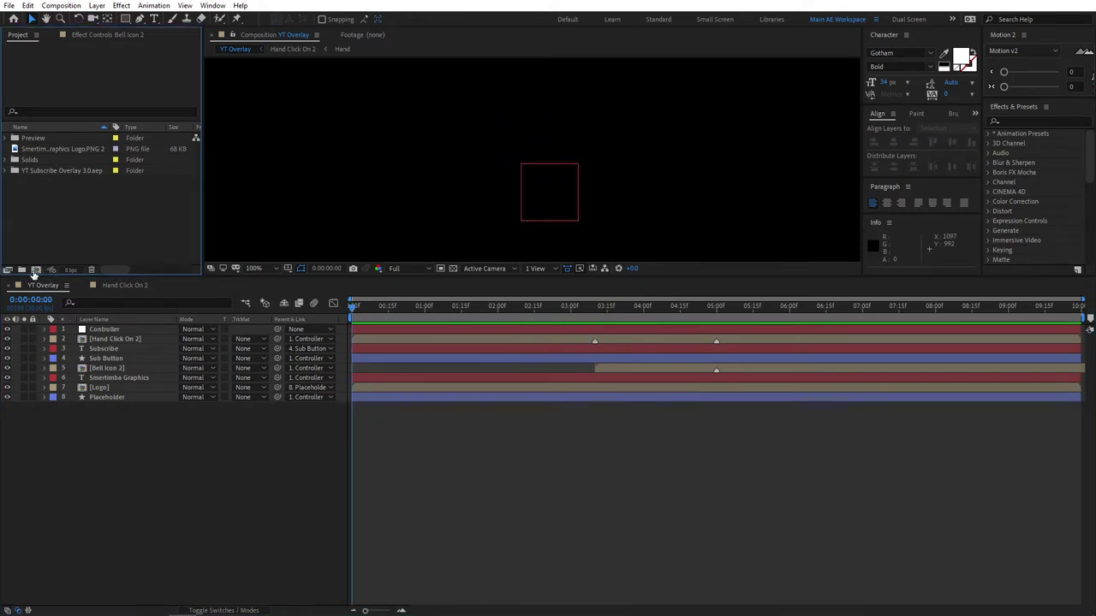
- Create a new composition named Overlay
click(36, 270)
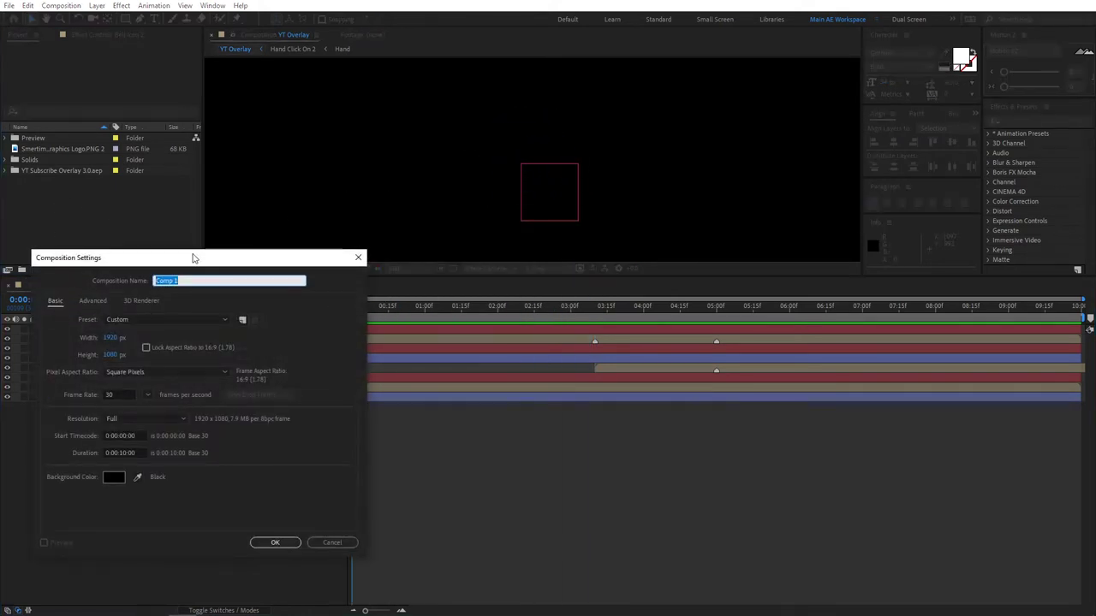
text(Overlay)
click(96, 392)
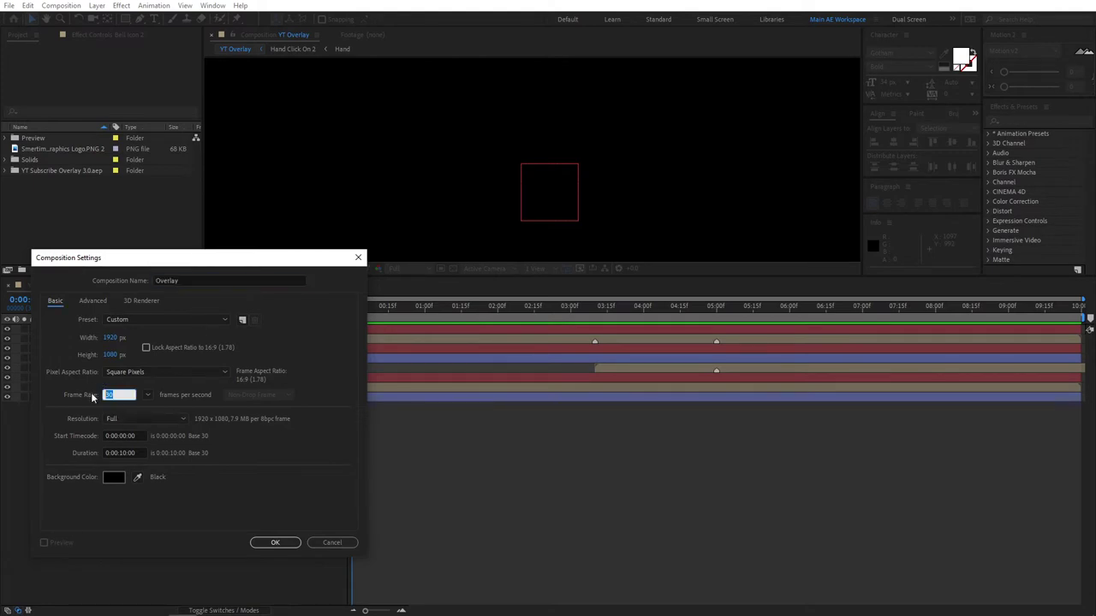
click(276, 542)
- Close the YT Overlay and Hand Click On 2 timelines and fit the frame in an enlarged viewer
click(9, 286)
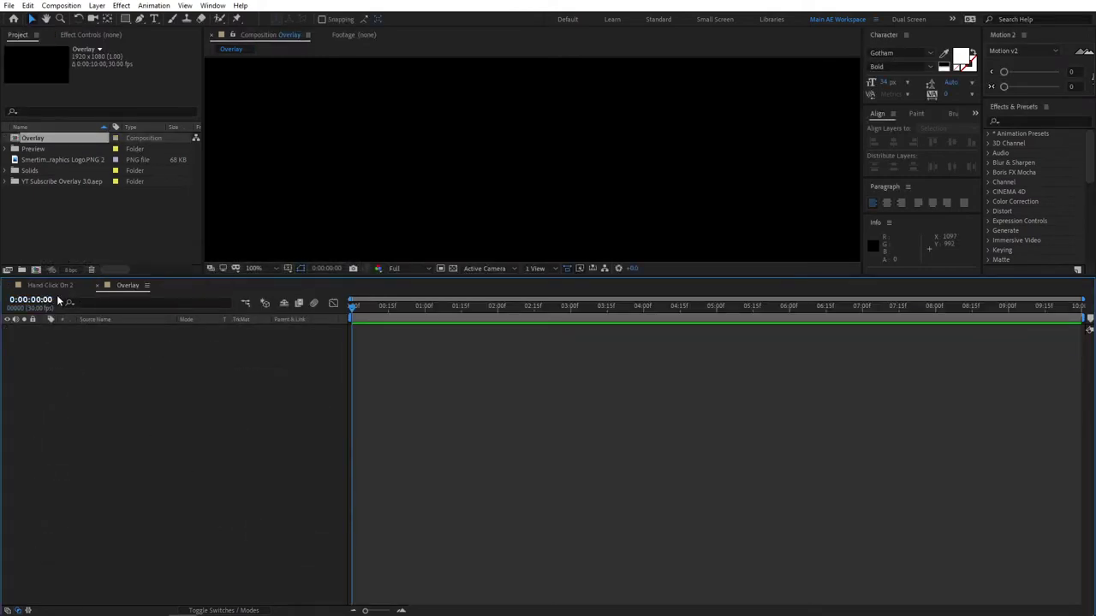
click(8, 286)
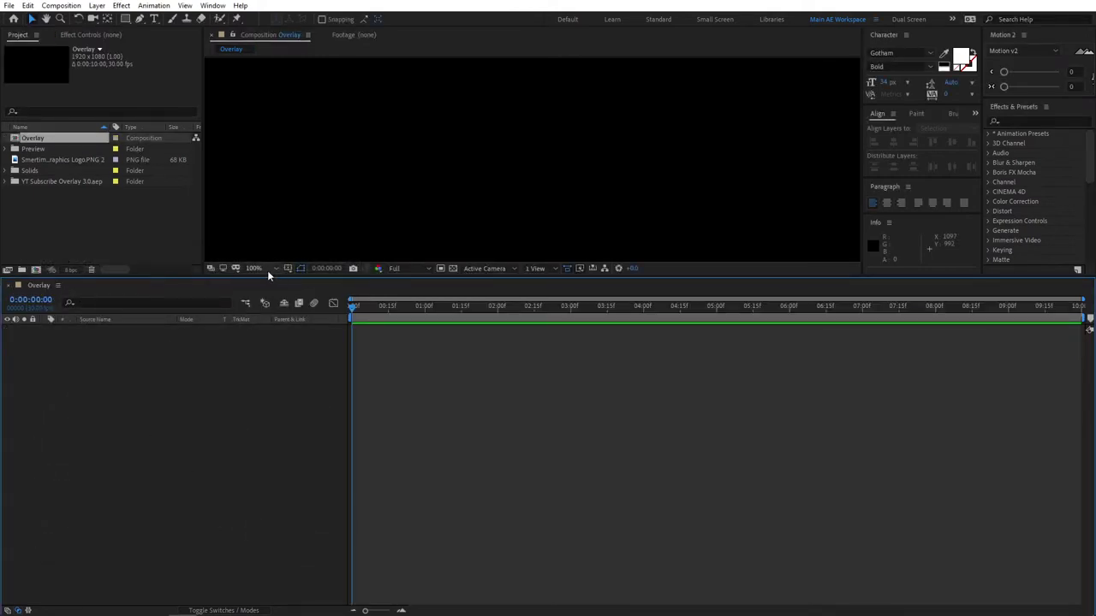
drag(411, 283, 404, 423)
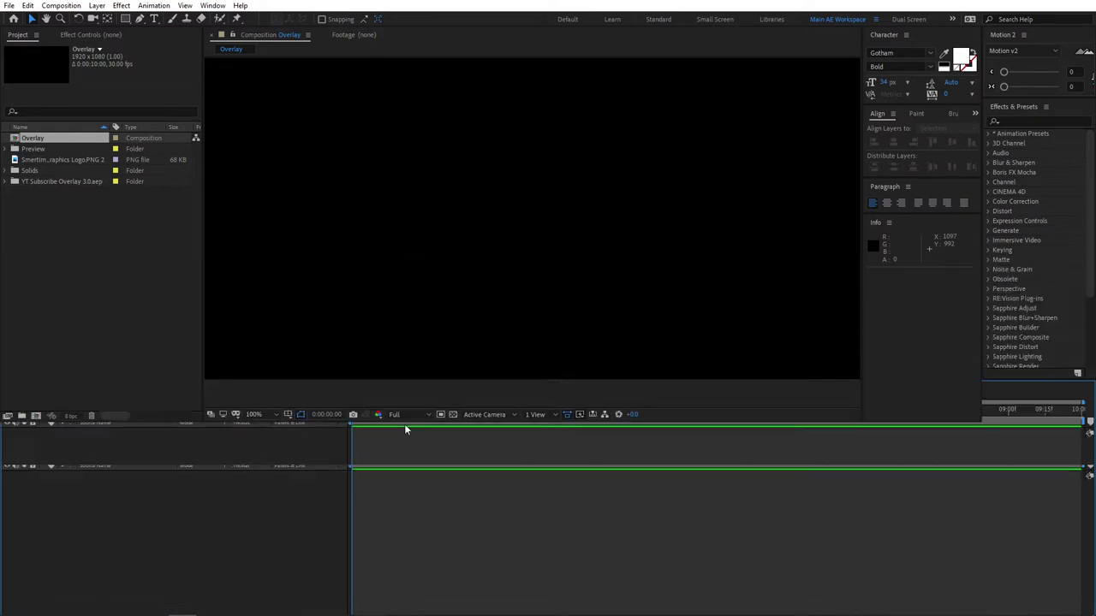
click(259, 418)
click(265, 229)
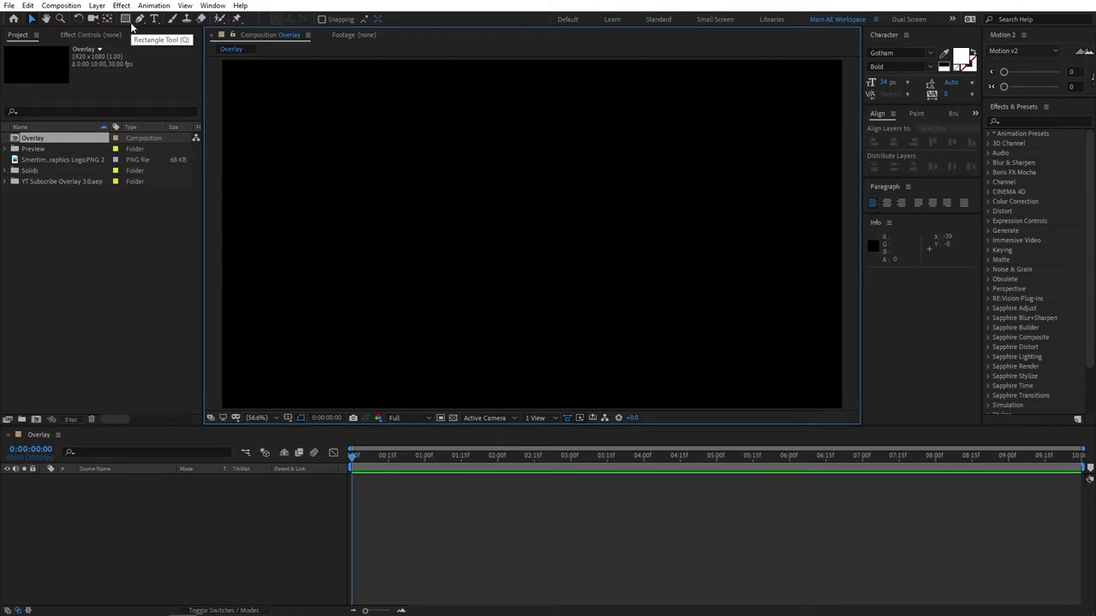
- Draw a small rectangle with a white #ffffff fill
drag(129, 23, 166, 39)
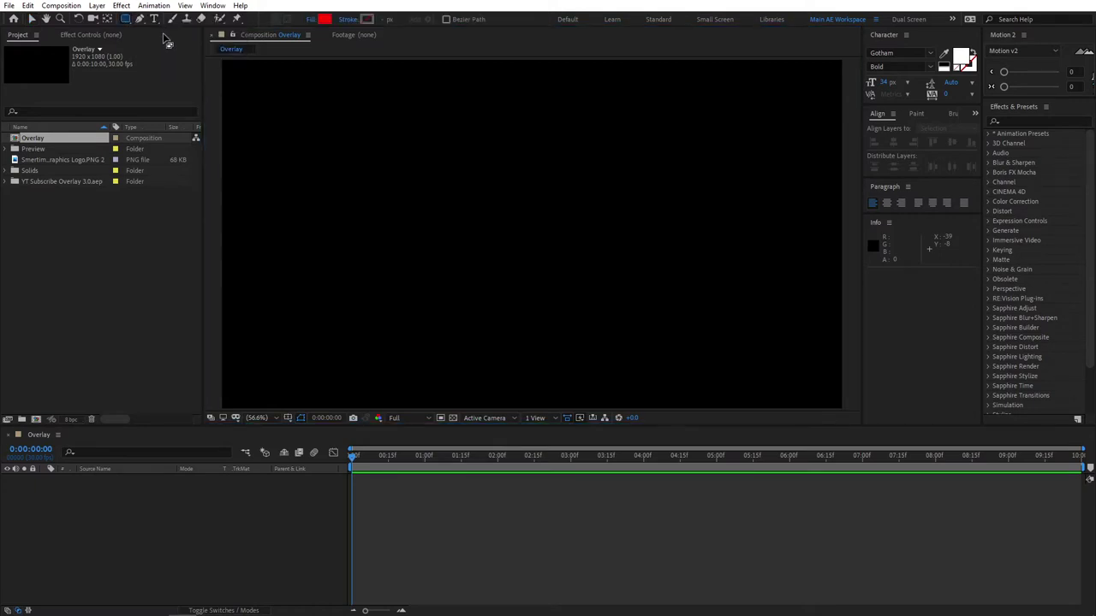
click(323, 21)
text(ffffff)
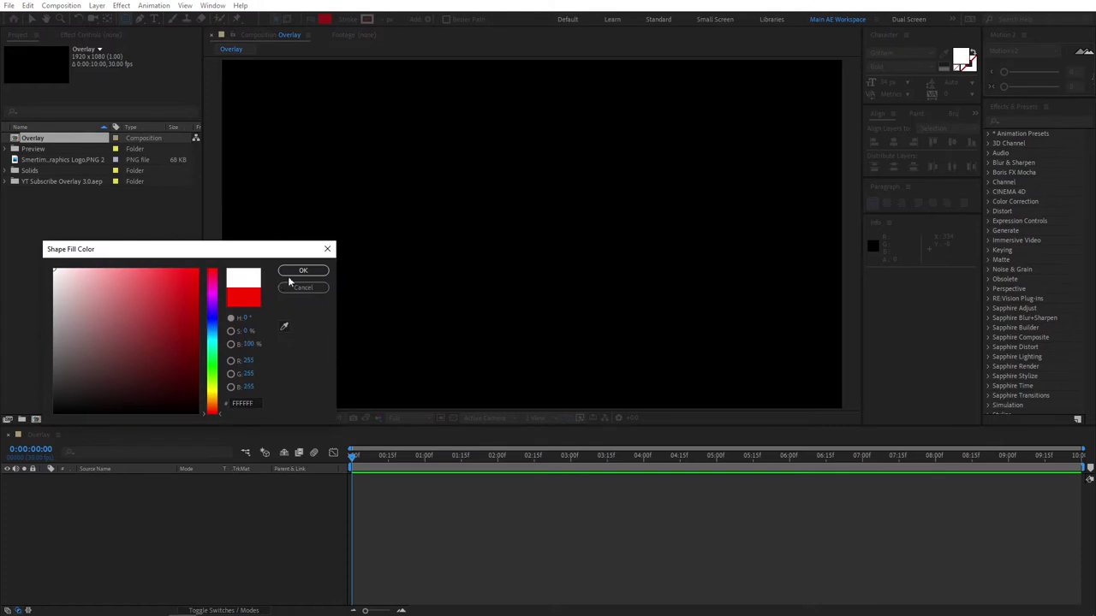
click(302, 273)
drag(458, 211, 522, 276)
- Centre the rectangle in the composition and rename its layer Box
click(893, 142)
click(951, 142)
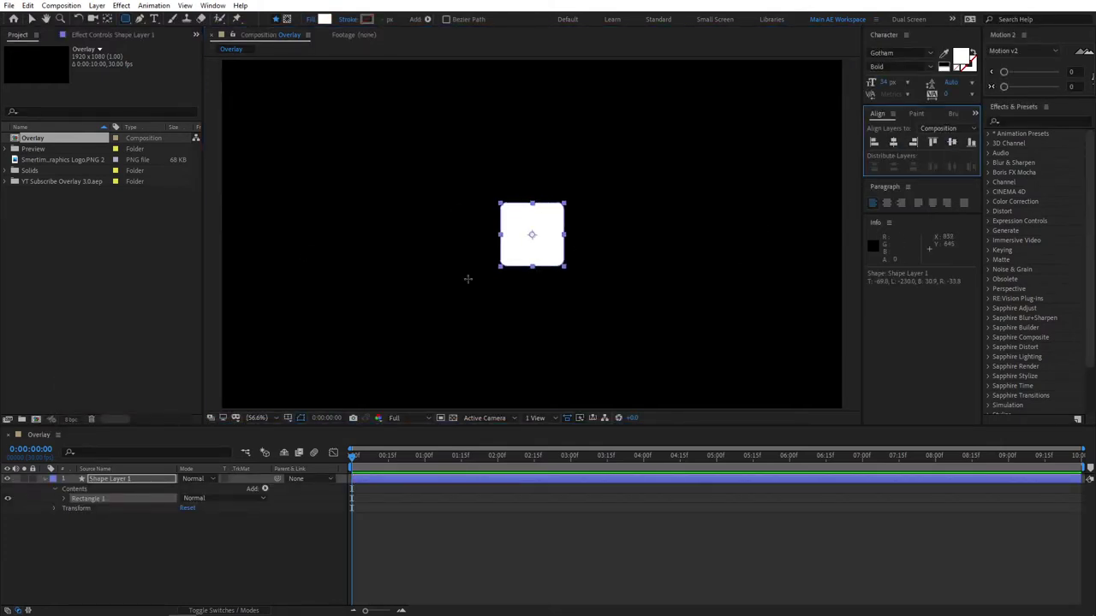
click(125, 482)
key(Return)
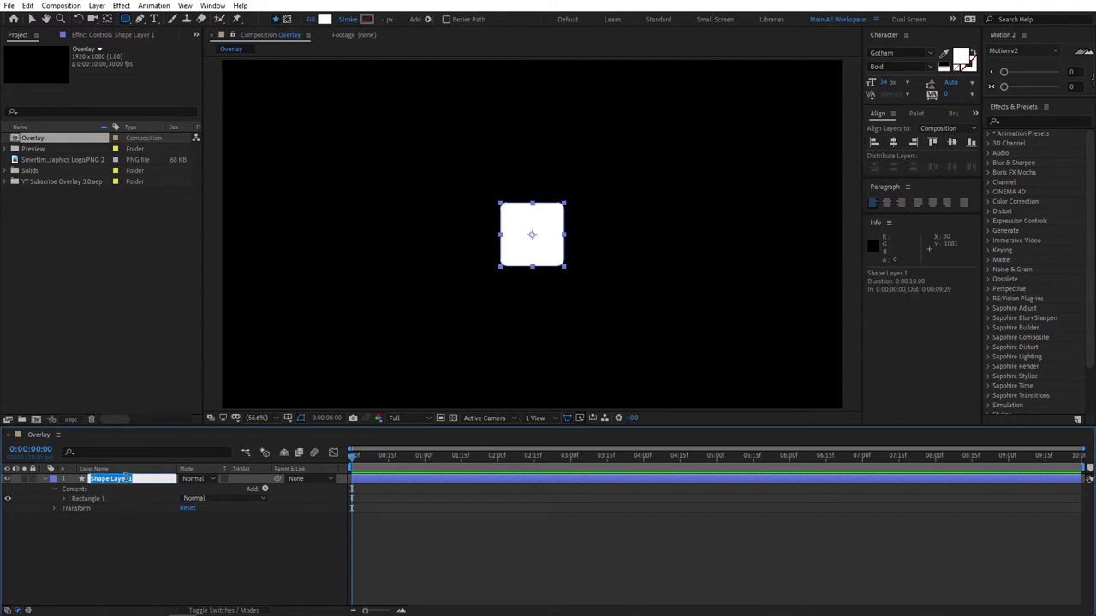
text(Box)
click(129, 509)
- Set the rectangle path Size to 200×200 and Roundness to 100
click(64, 500)
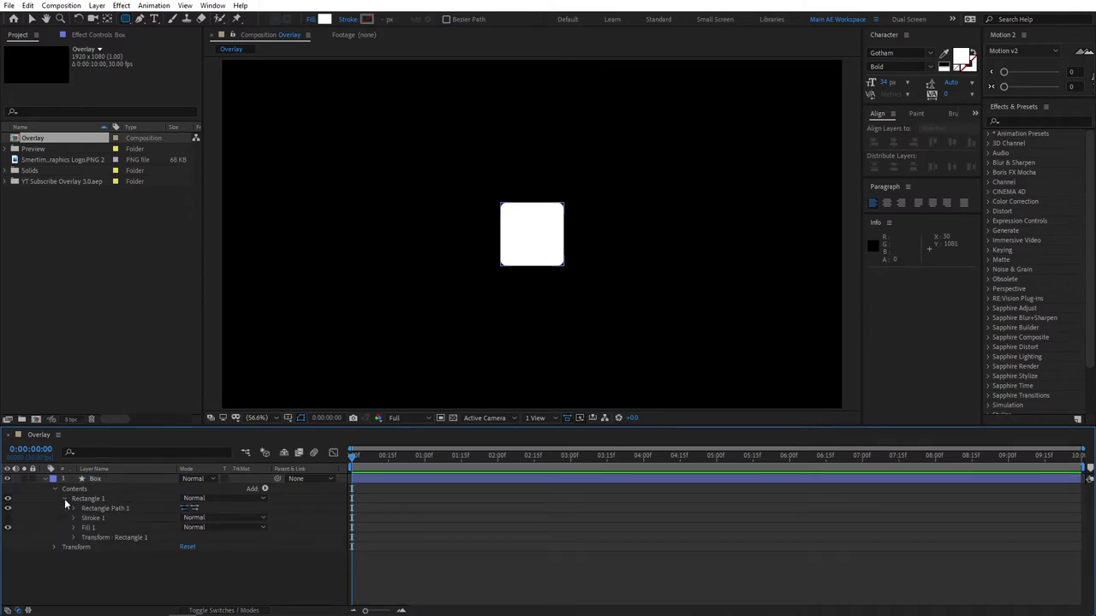
click(74, 509)
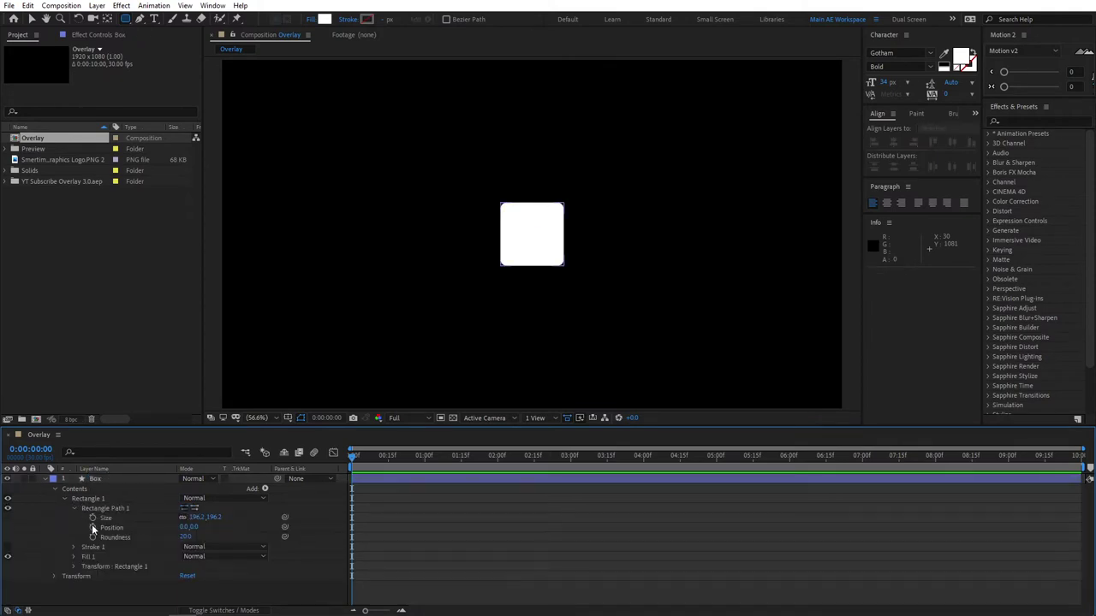
click(197, 518)
text(200)
key(Return)
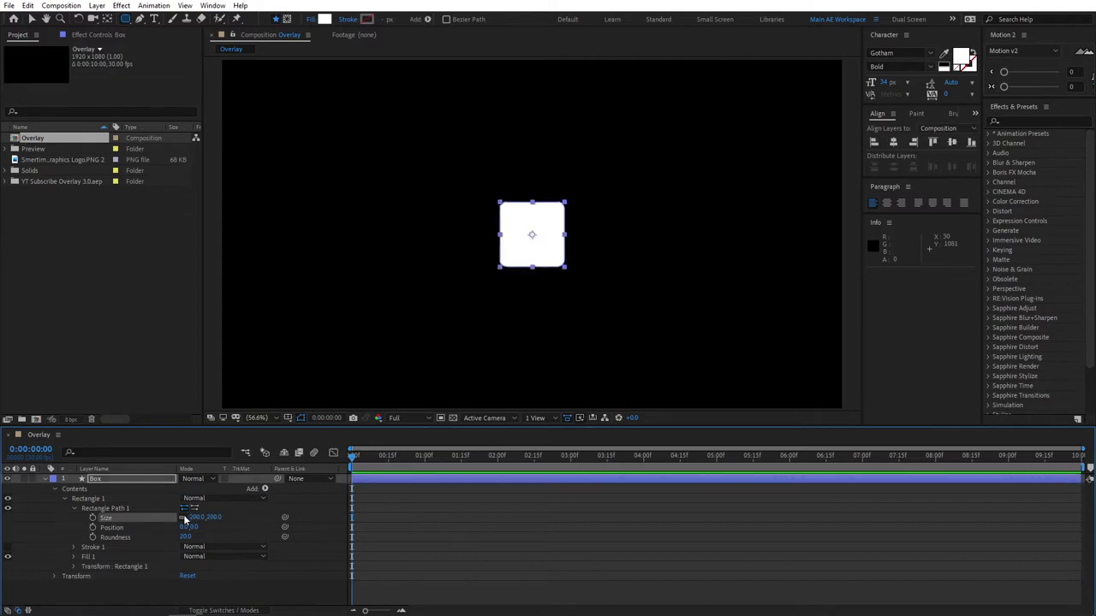
click(187, 537)
text(100)
key(Return)
click(278, 591)
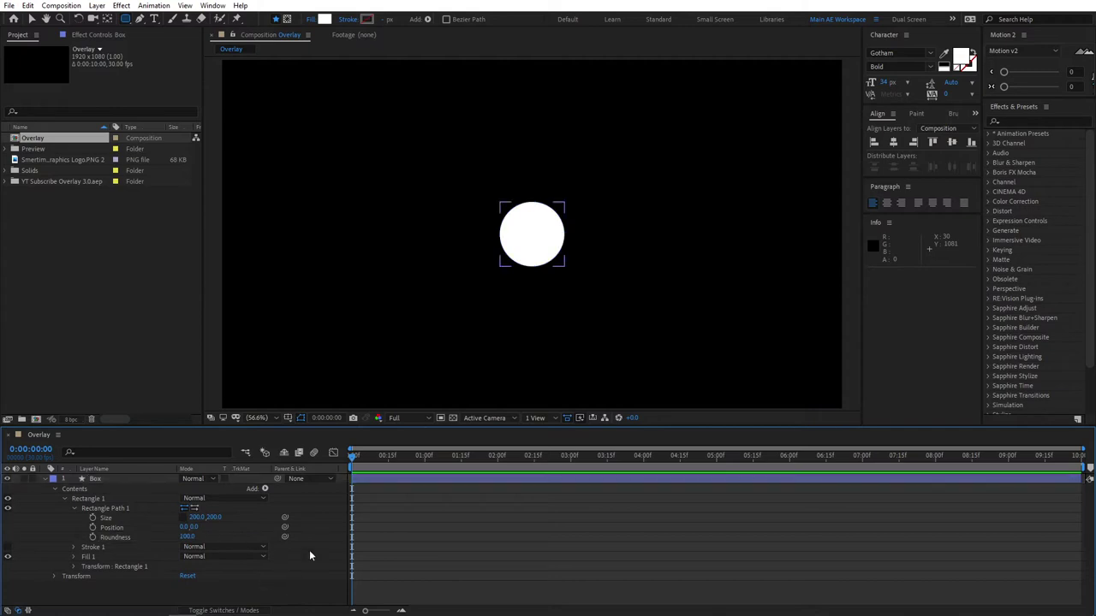
click(109, 482)
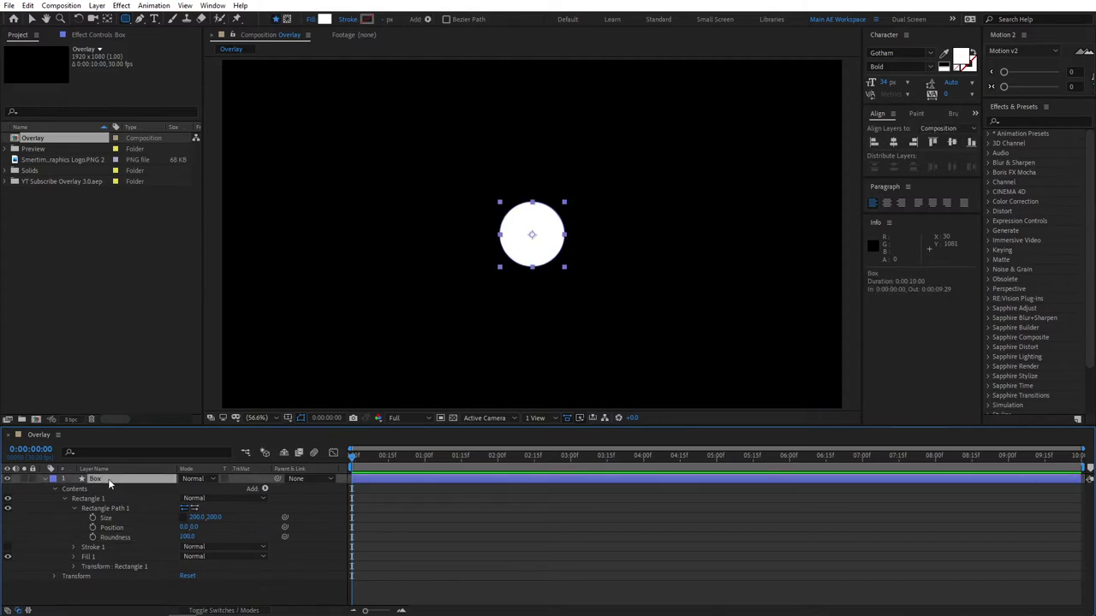
- Keyframe Box's Scale from 0% at the start to 100% at one second
key(s)
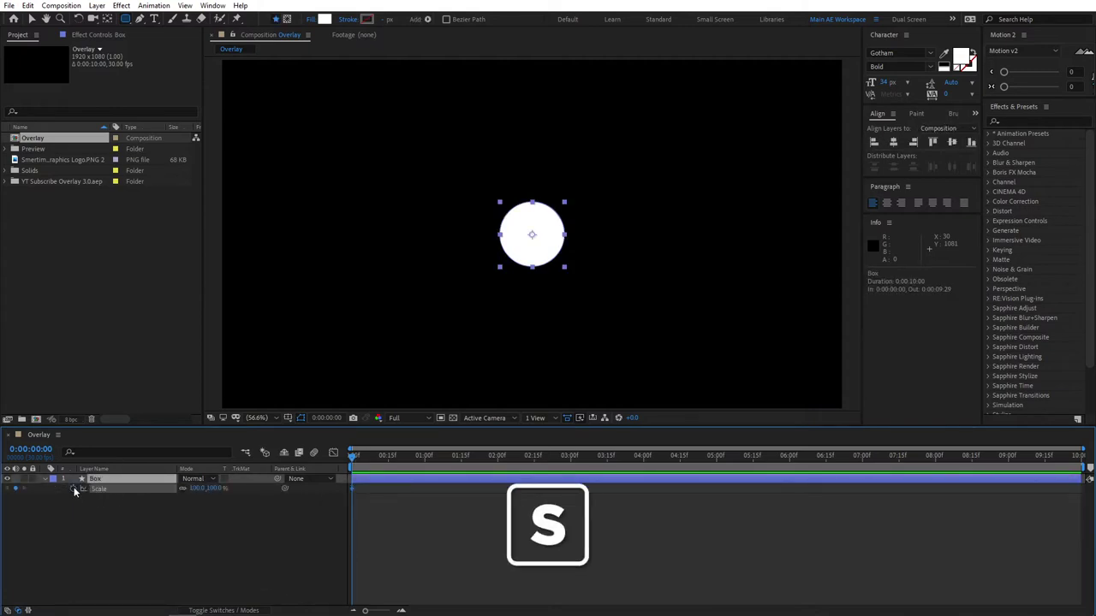
click(195, 488)
text(0)
key(Return)
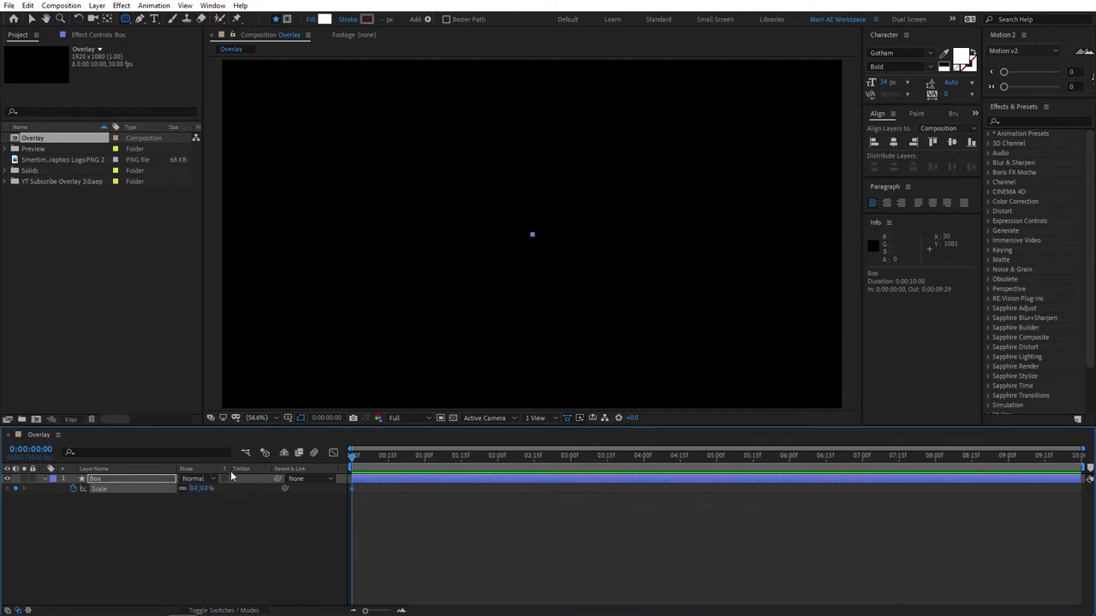
key(space)
click(204, 488)
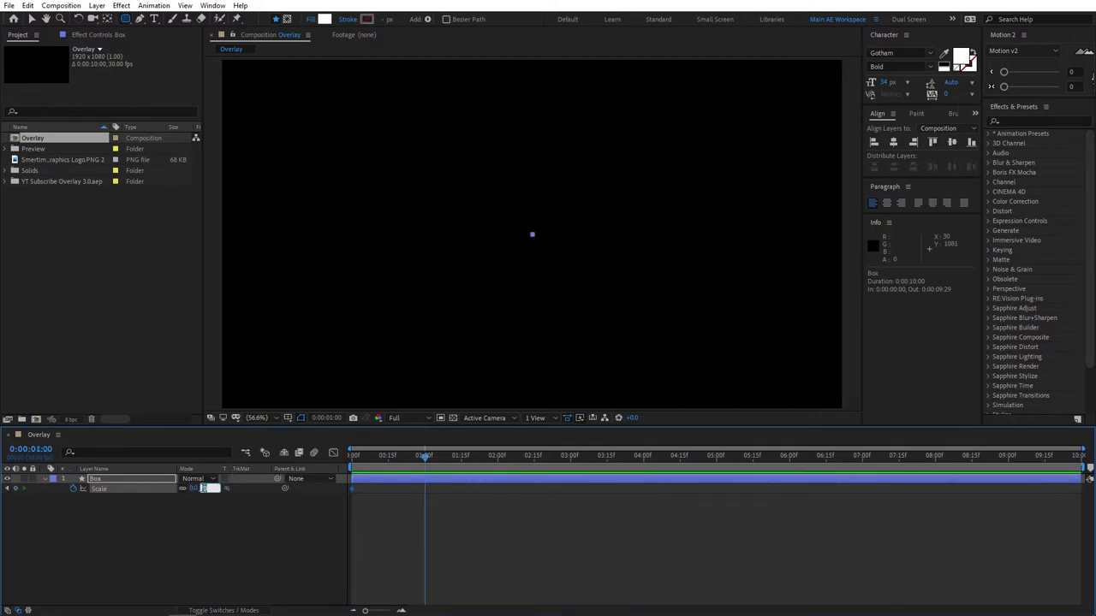
text(100)
key(Return)
- Select the Scale keyframes and set the Motion 2 second easing slider to 54
click(457, 518)
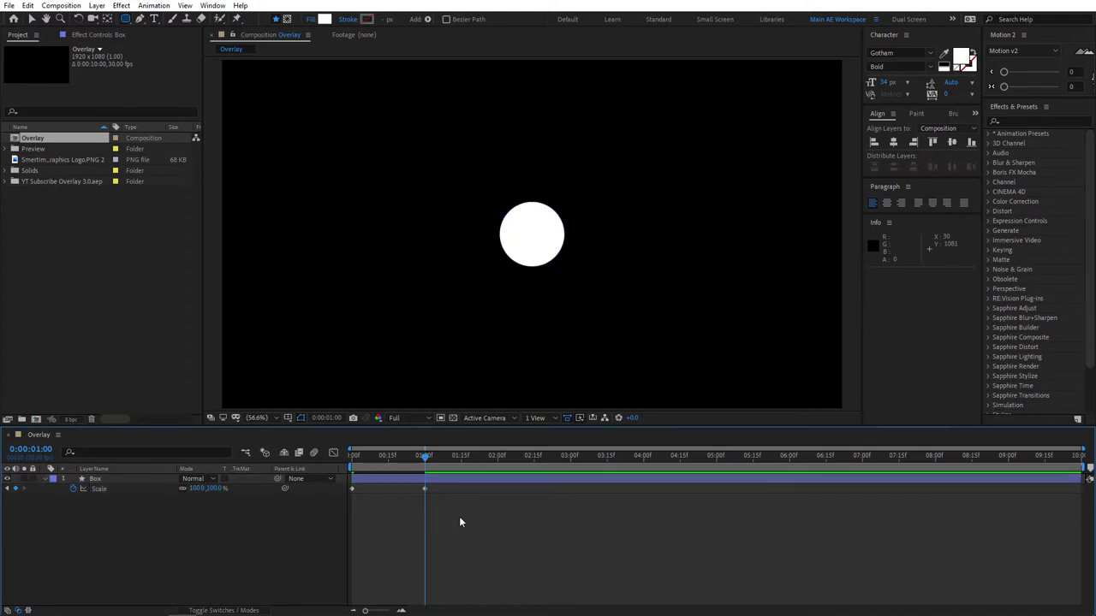
drag(366, 499, 347, 485)
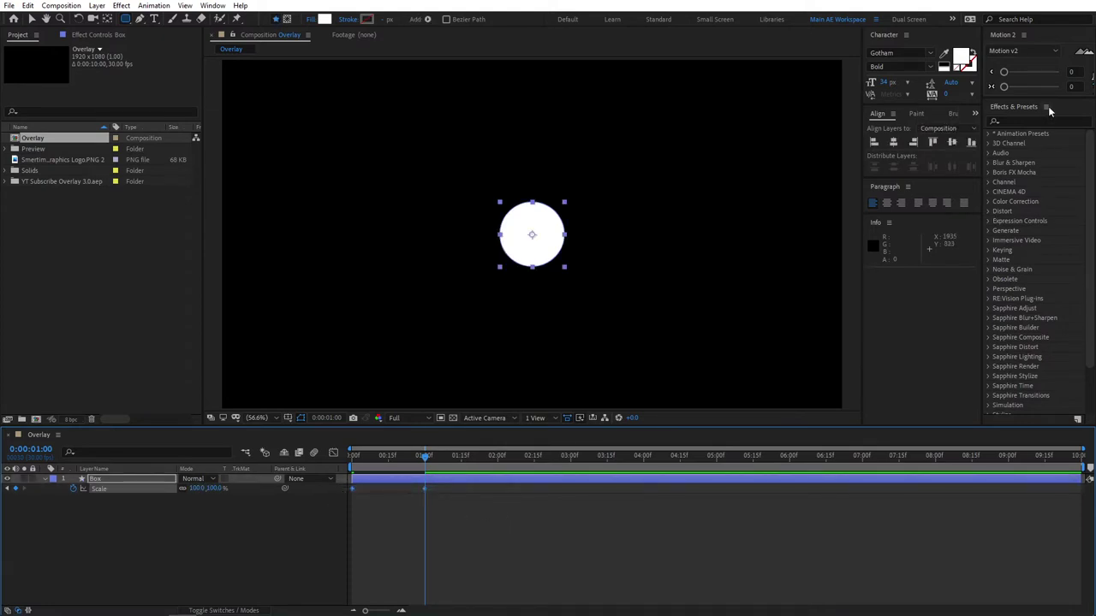
drag(1058, 101, 1057, 127)
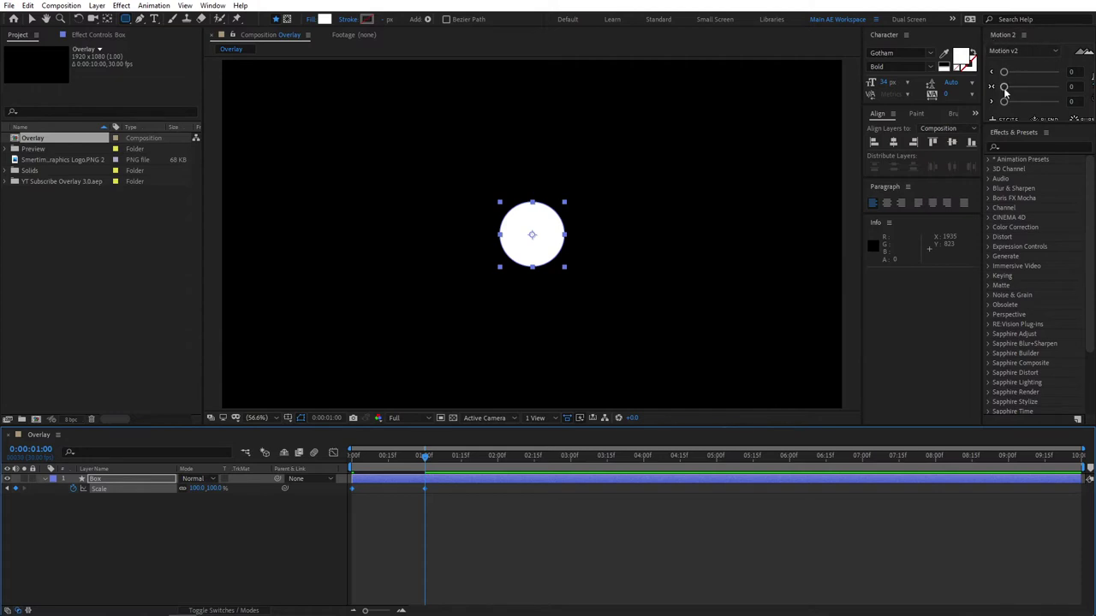
drag(1004, 87, 1051, 110)
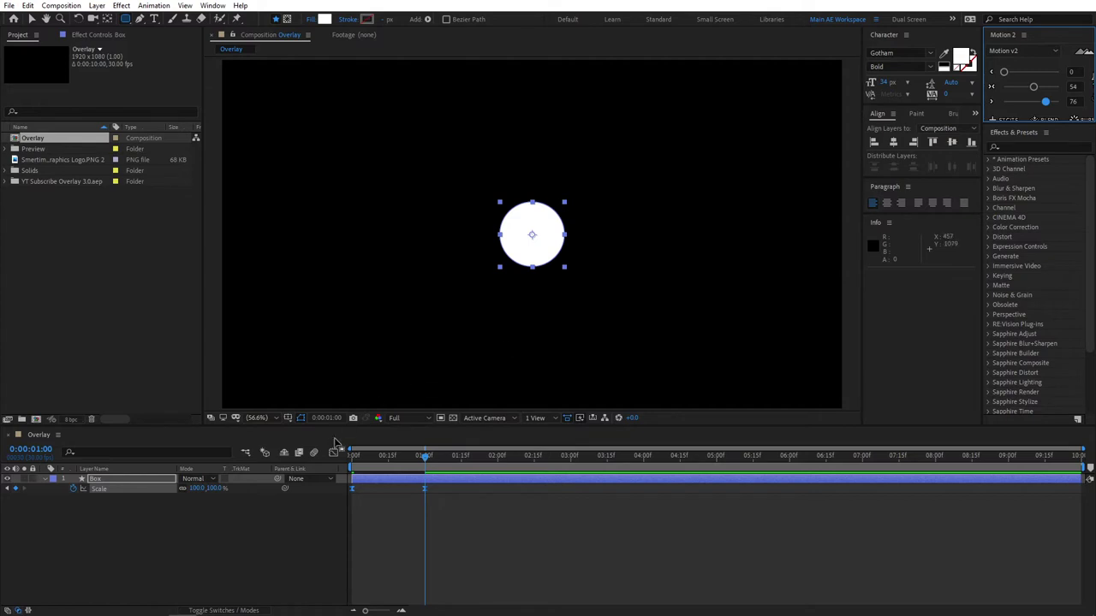
click(334, 454)
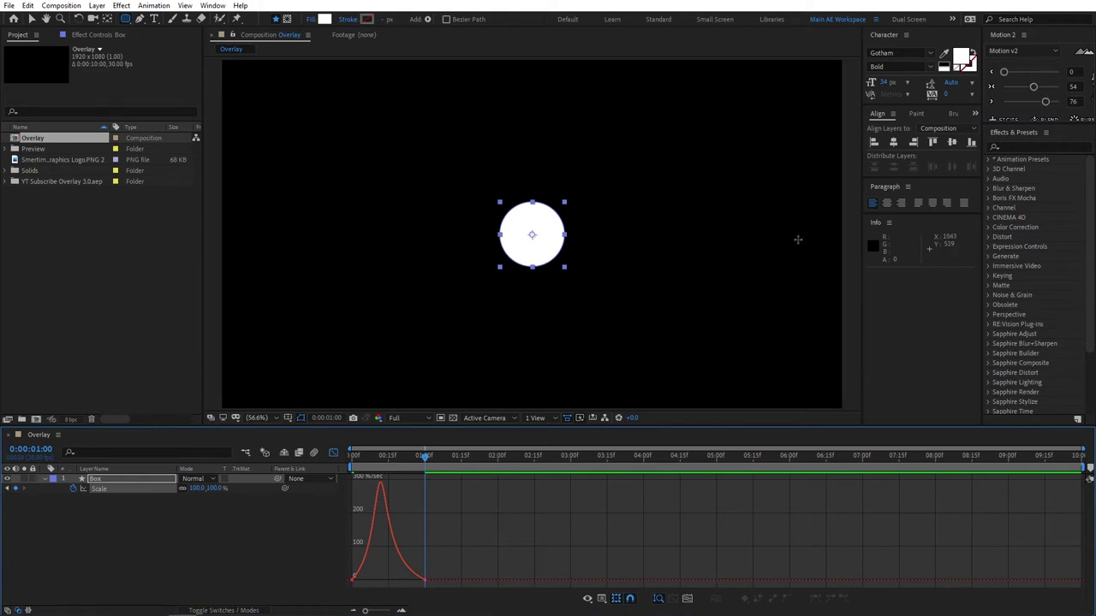
click(332, 454)
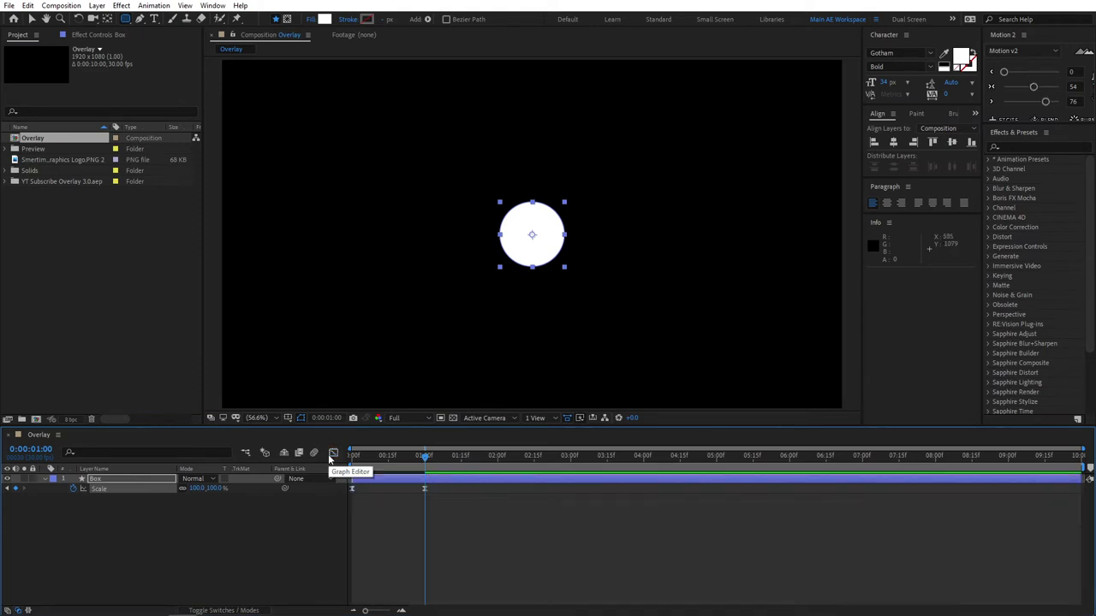
click(332, 454)
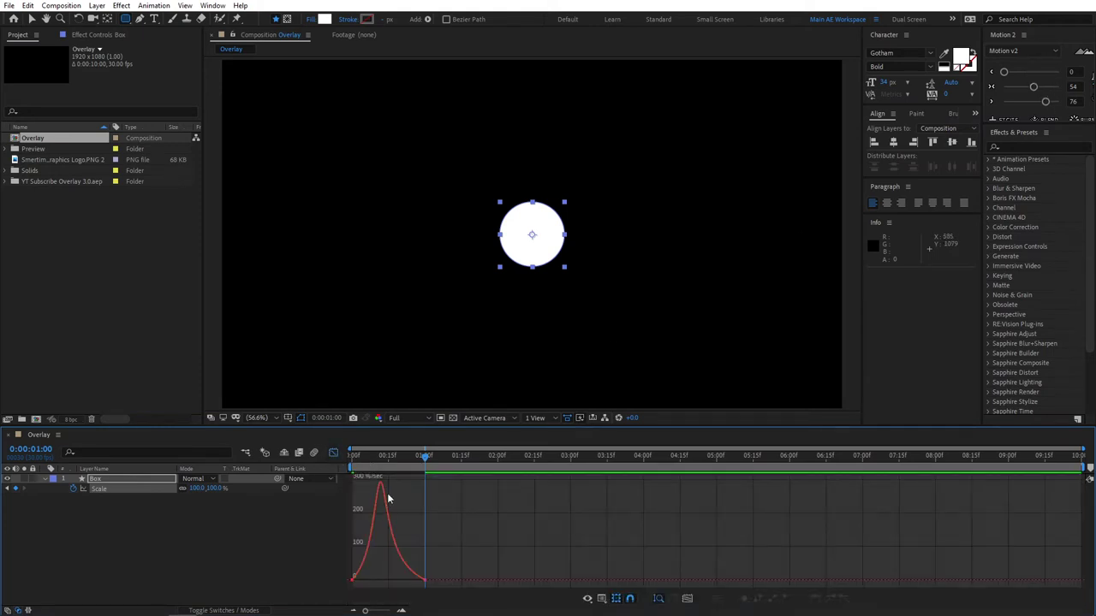
click(333, 454)
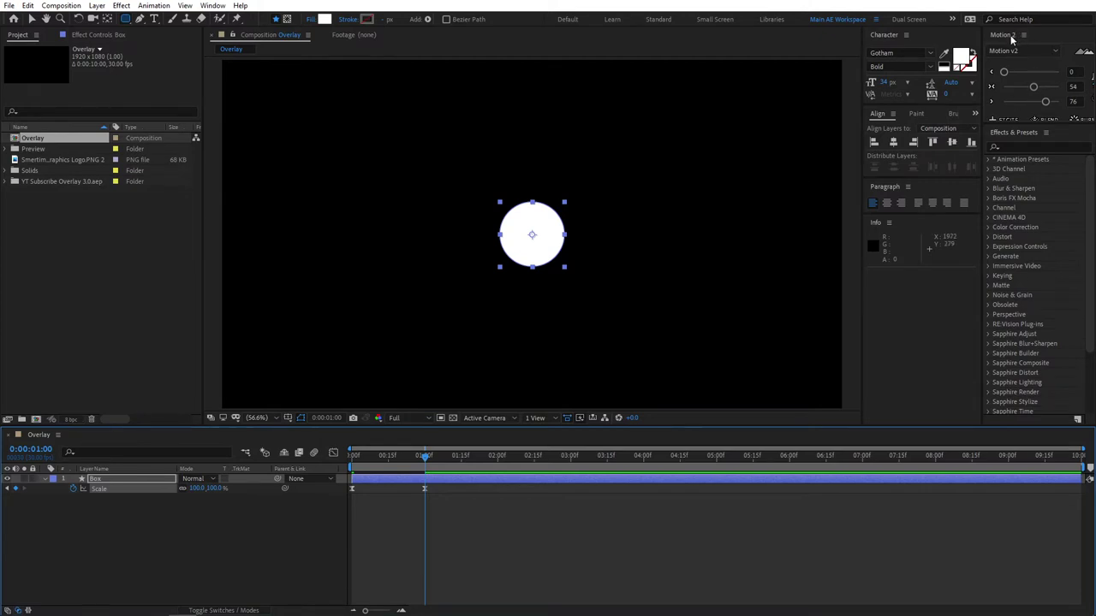
click(217, 569)
mouse_move(427, 456)
mouse_down()
mouse_move(399, 456)
mouse_move(428, 461)
mouse_up()
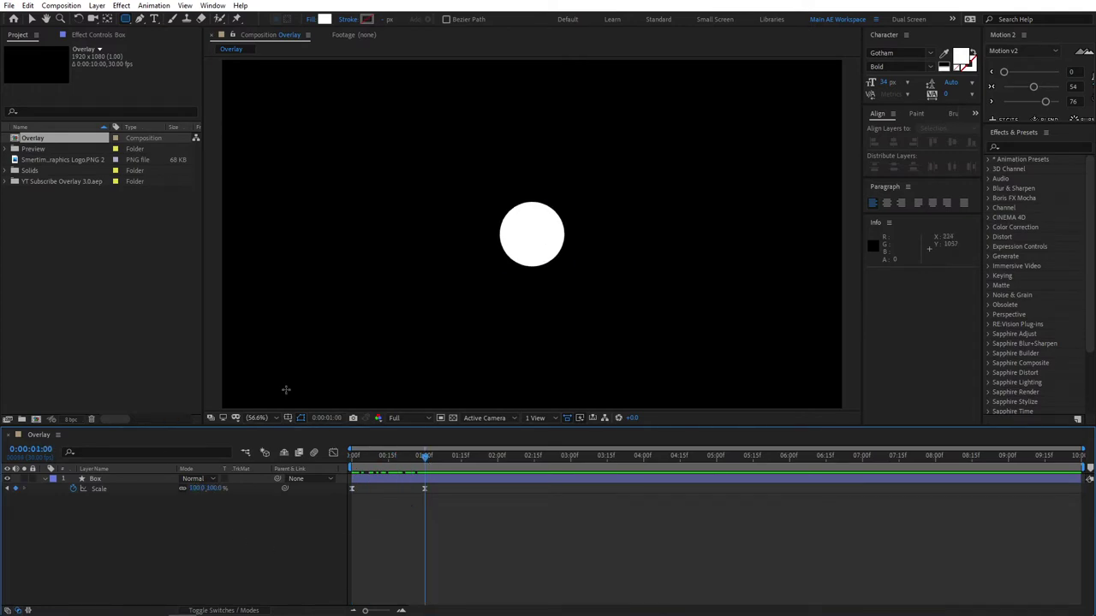
click(62, 160)
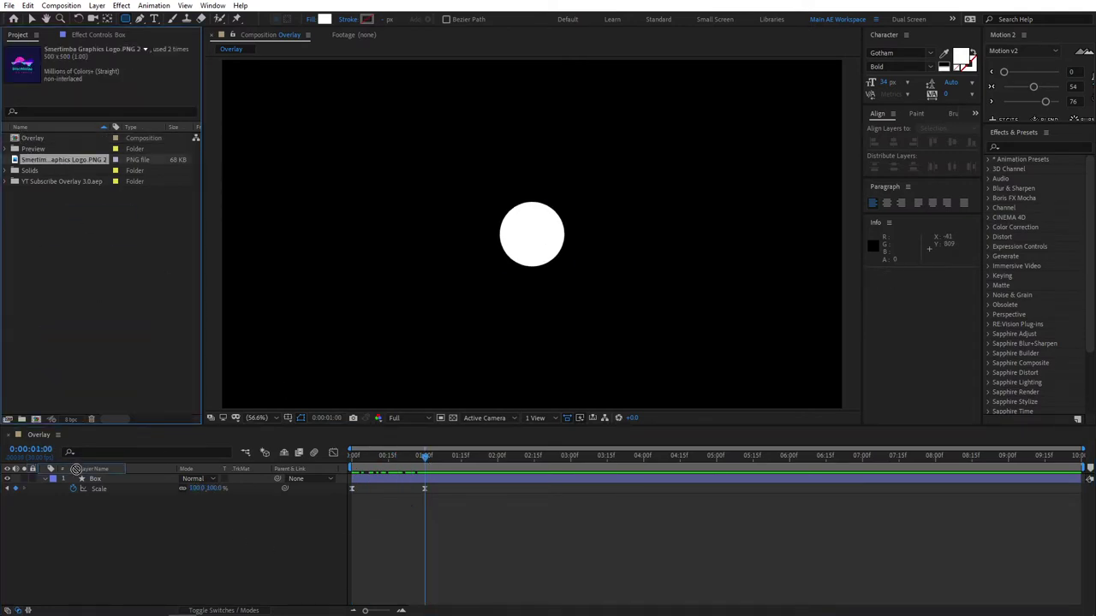
- Add the logo image to the Overlay composition and scale it to 43%
drag(85, 165, 96, 482)
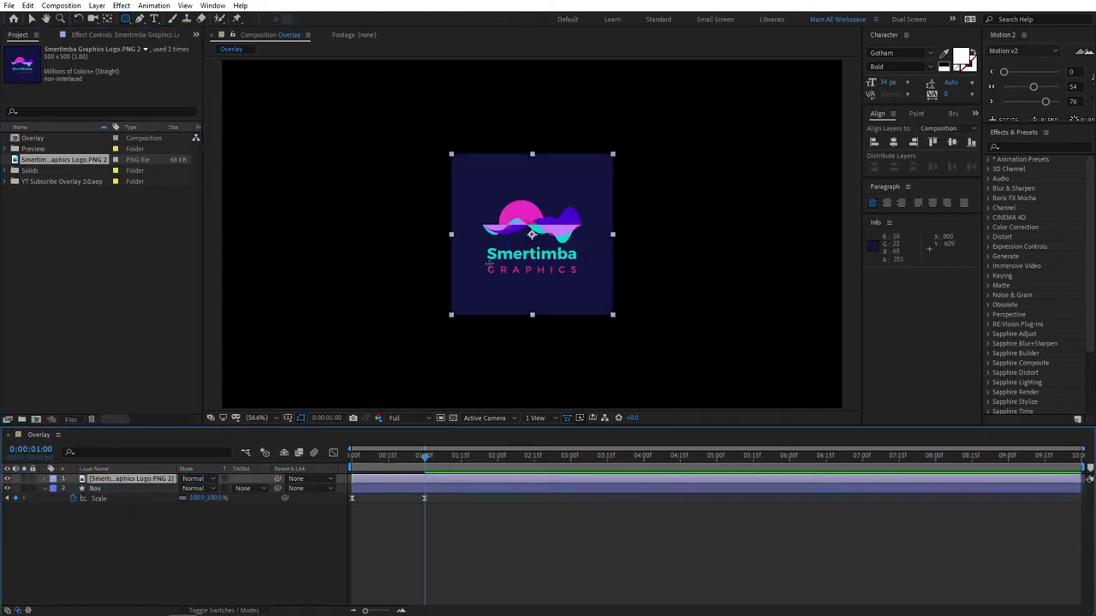
click(154, 479)
key(s)
drag(214, 489, 174, 488)
click(166, 586)
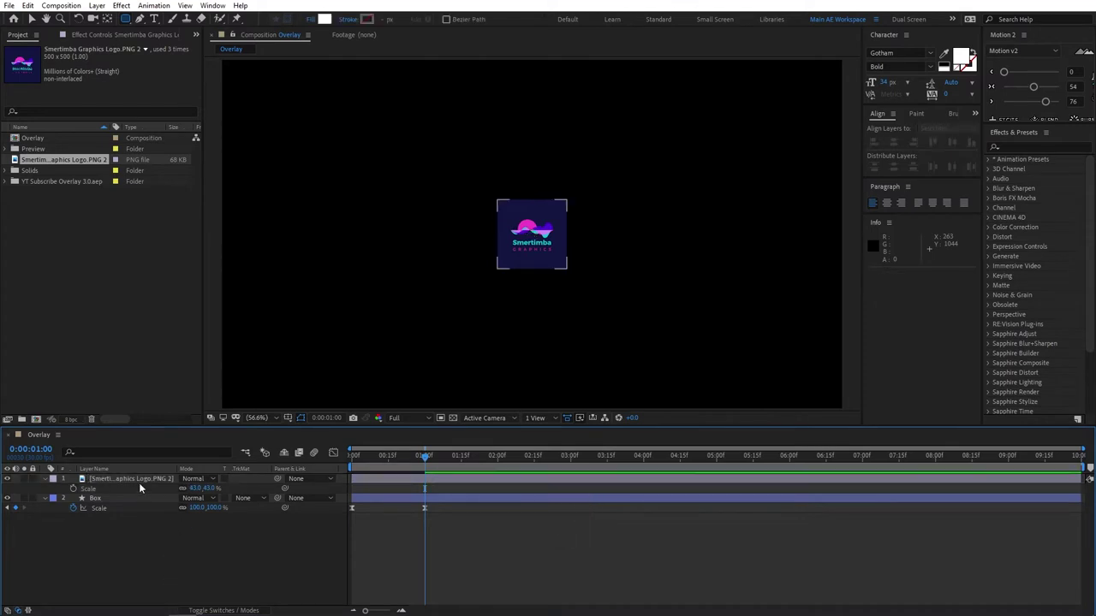
- Pre-compose the logo layer as Logo, moving all attributes into it
click(141, 480)
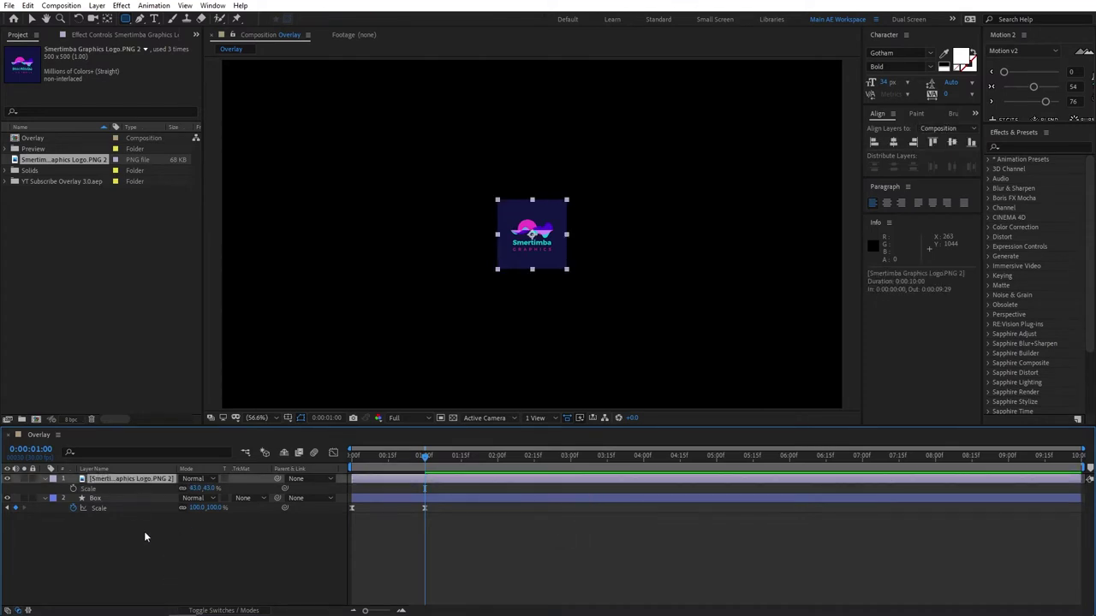
right_click(142, 484)
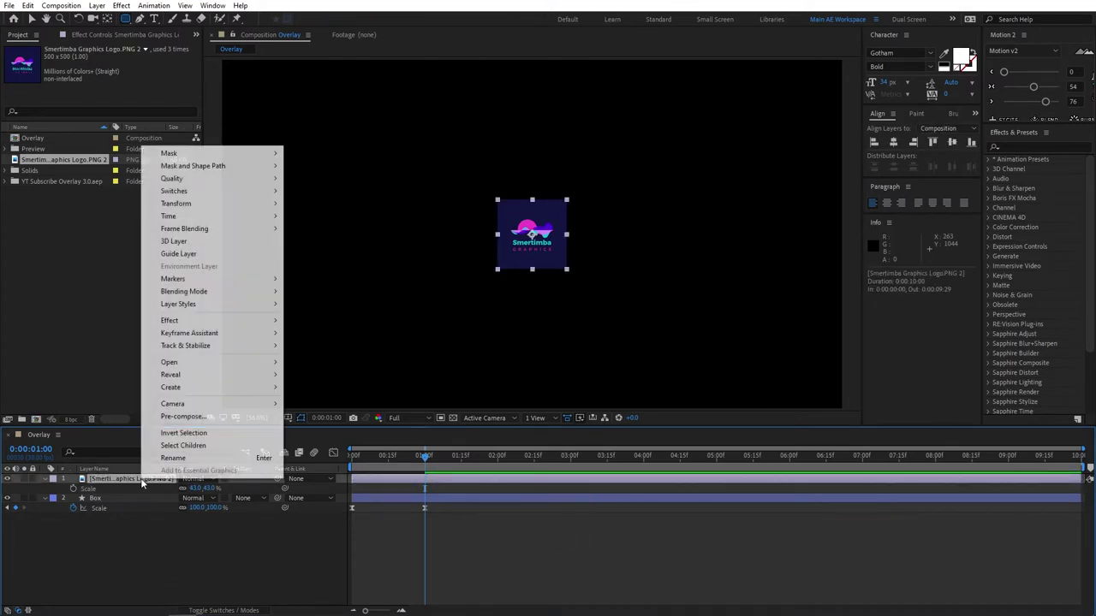
click(181, 416)
text(Logo)
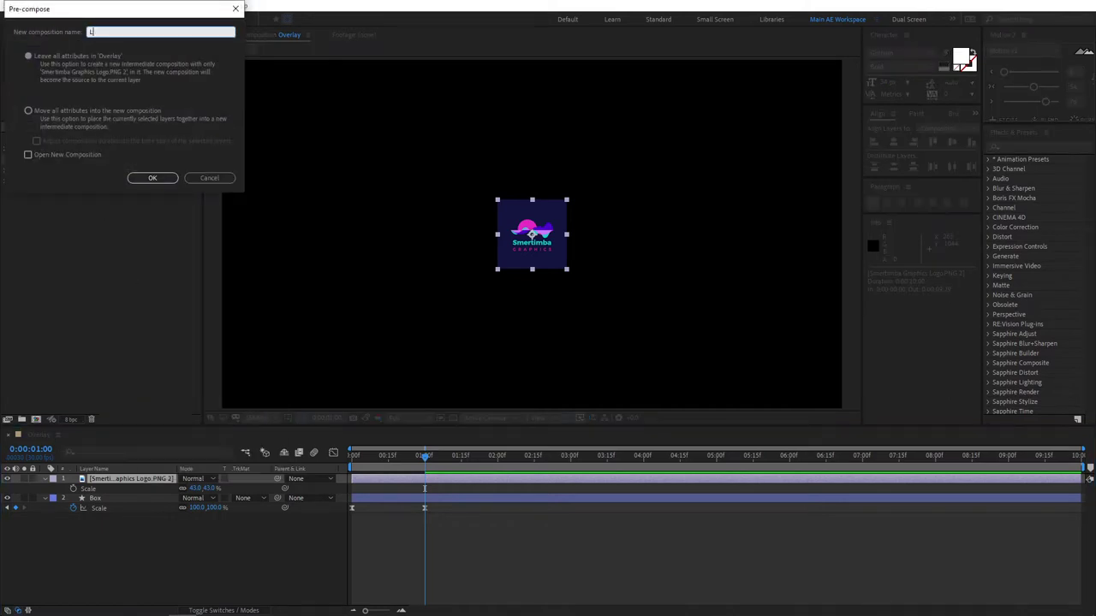
click(28, 110)
click(151, 179)
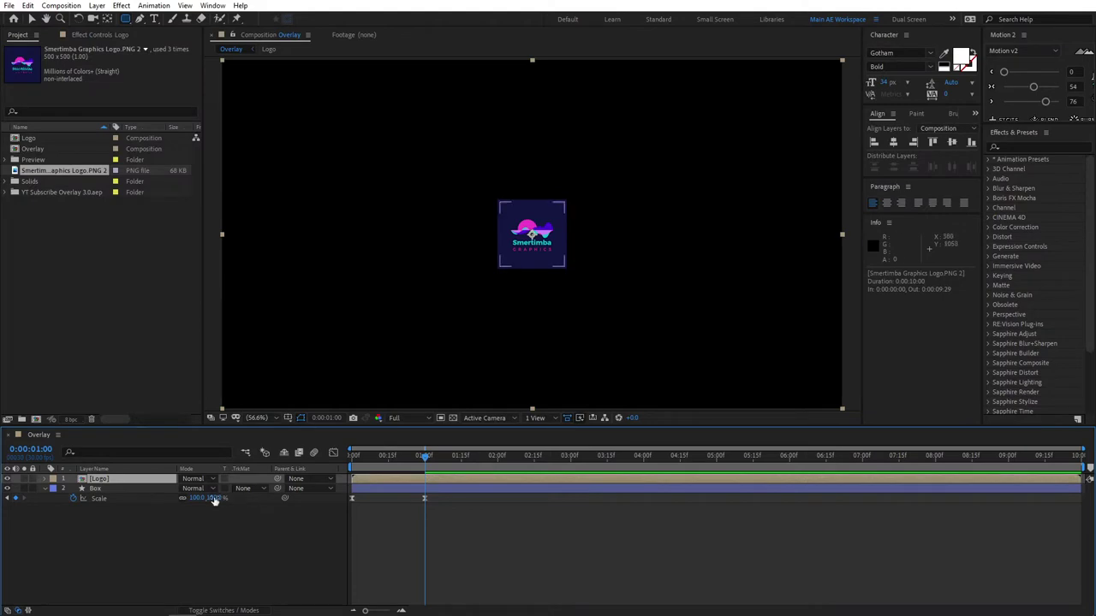
- Select the Logo layer and draw a circular elliptical mask over the logo
click(115, 480)
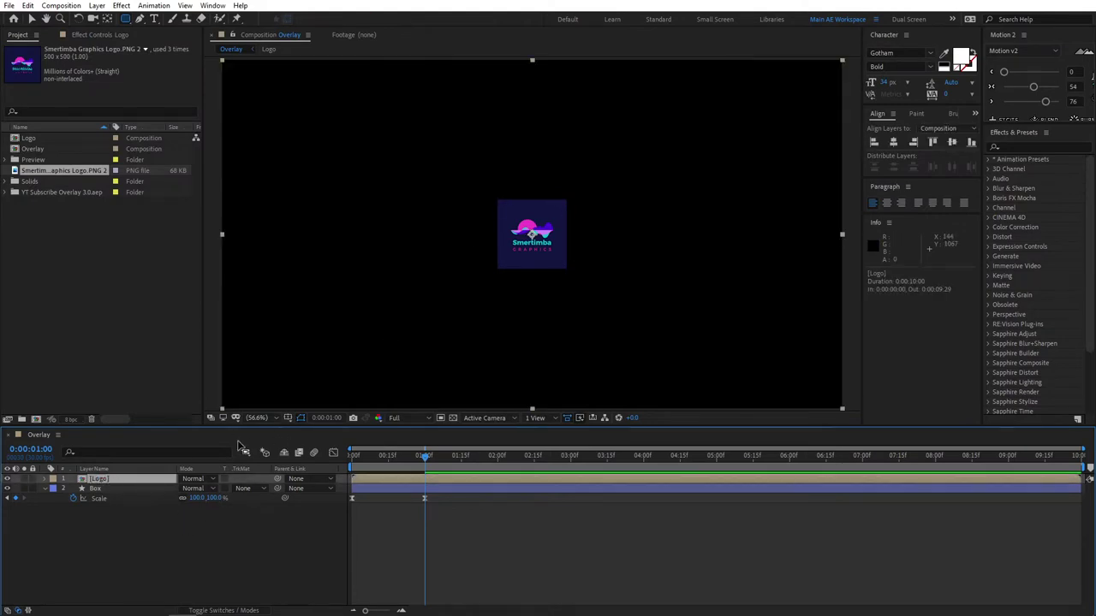
click(151, 551)
click(95, 488)
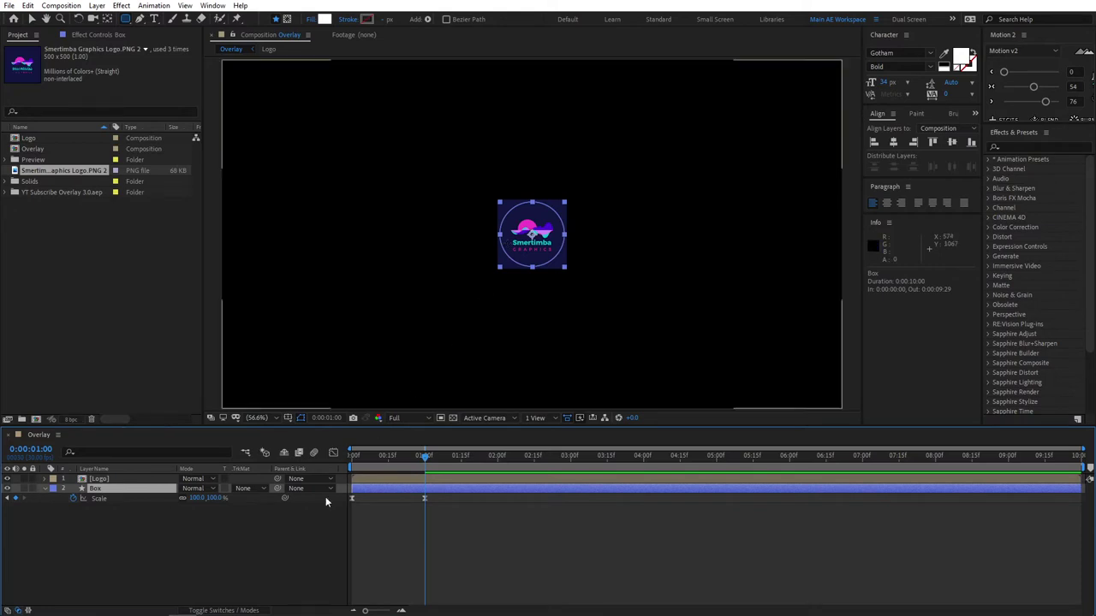
click(141, 480)
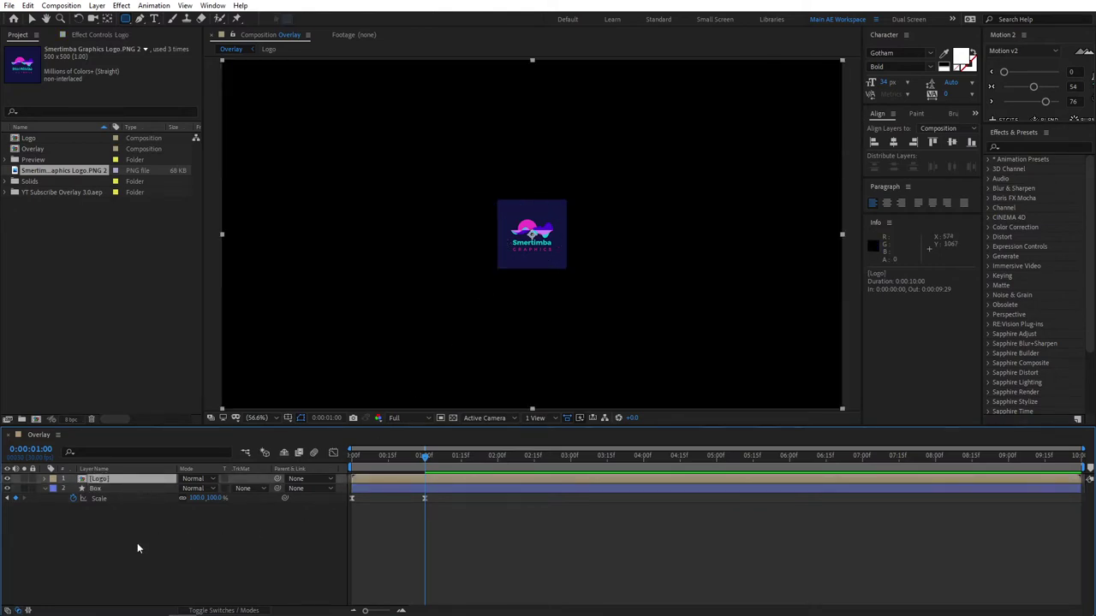
click(137, 549)
click(119, 486)
click(126, 478)
drag(126, 18, 177, 45)
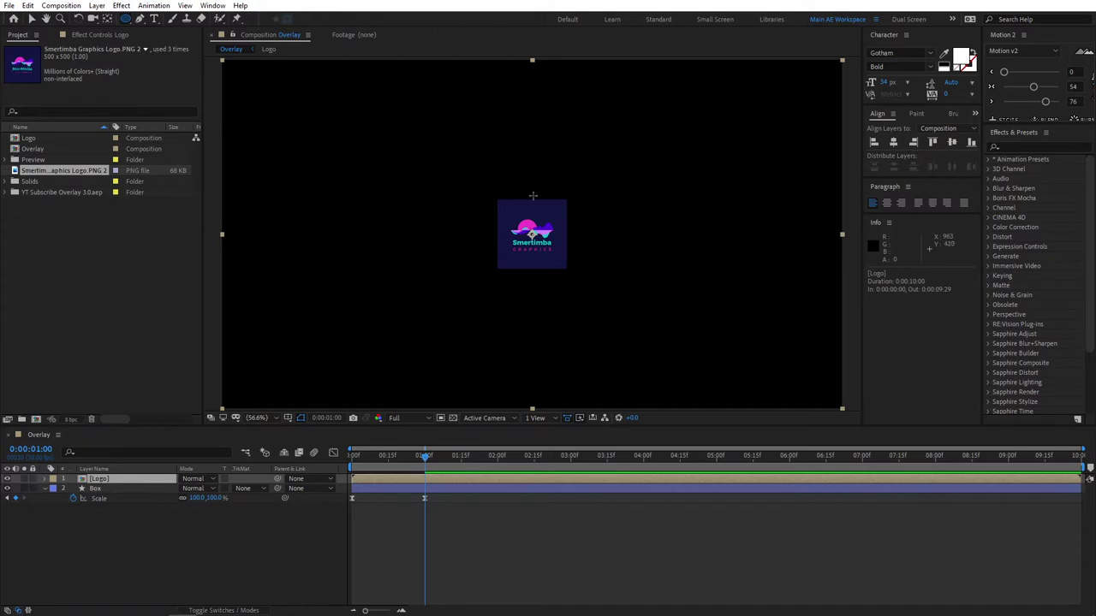
drag(533, 201, 597, 264)
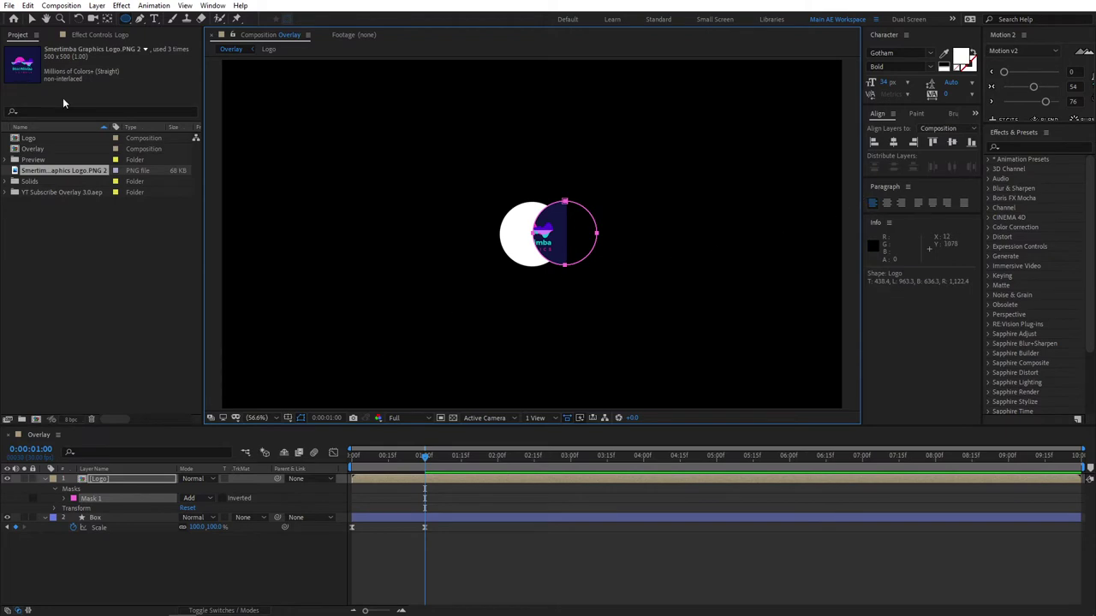
- Reposition the mask to frame the logo and centre the Logo layer in the composition
click(32, 19)
click(33, 19)
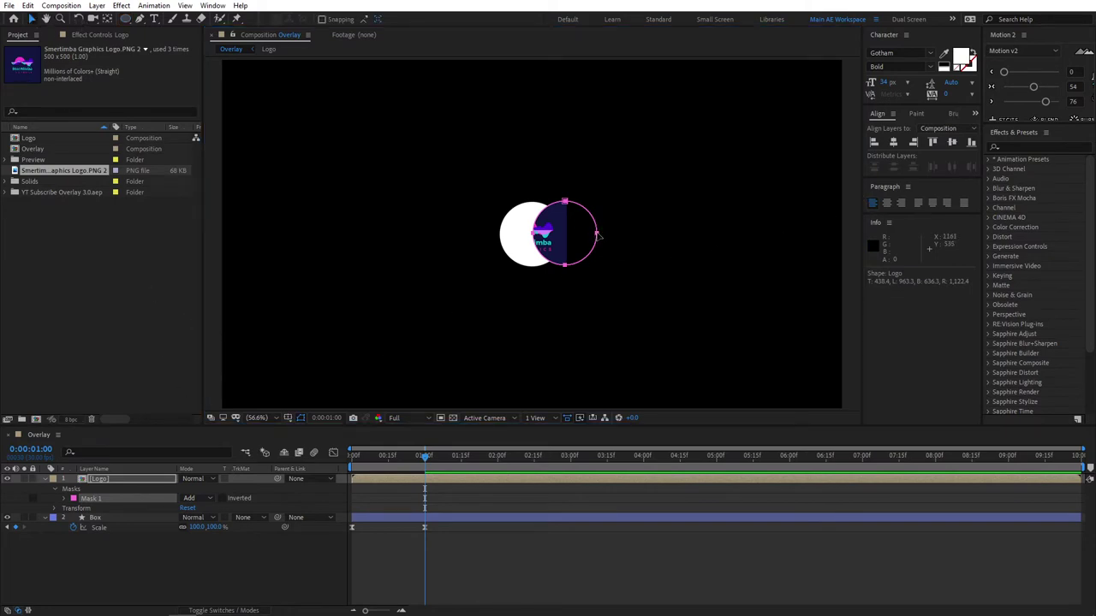
drag(599, 235, 566, 240)
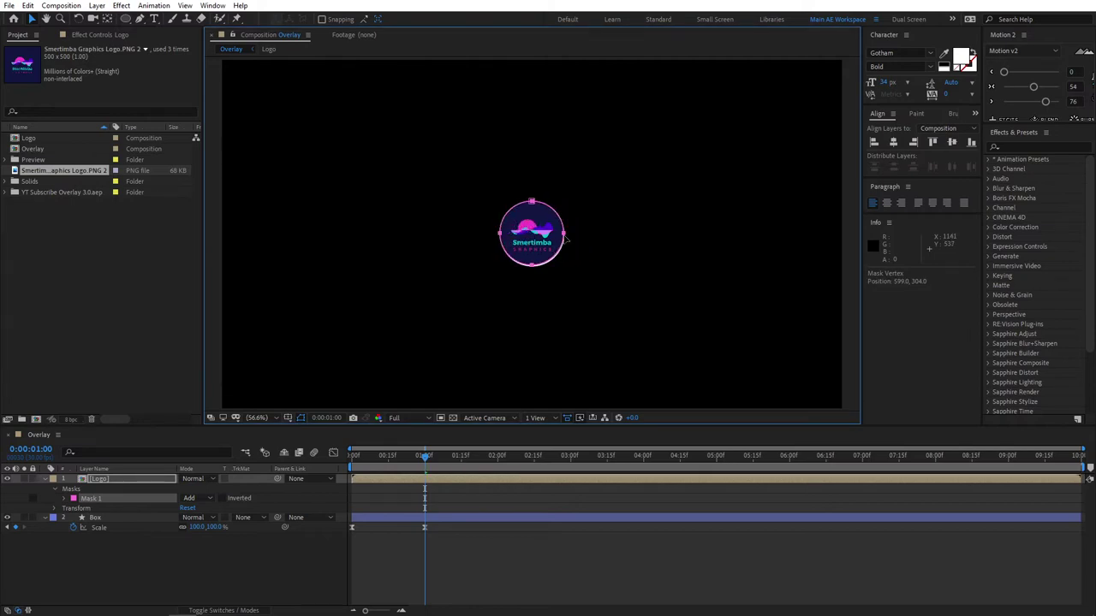
click(893, 144)
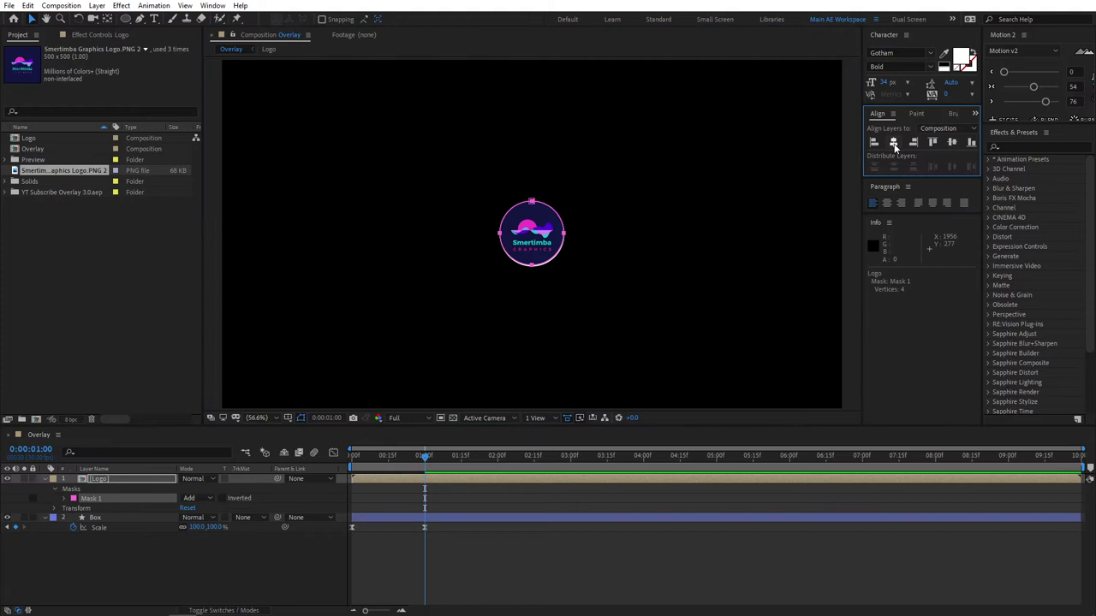
click(951, 144)
- Inspect Mask 1's properties, collapse them, and reselect the Logo layer
click(344, 536)
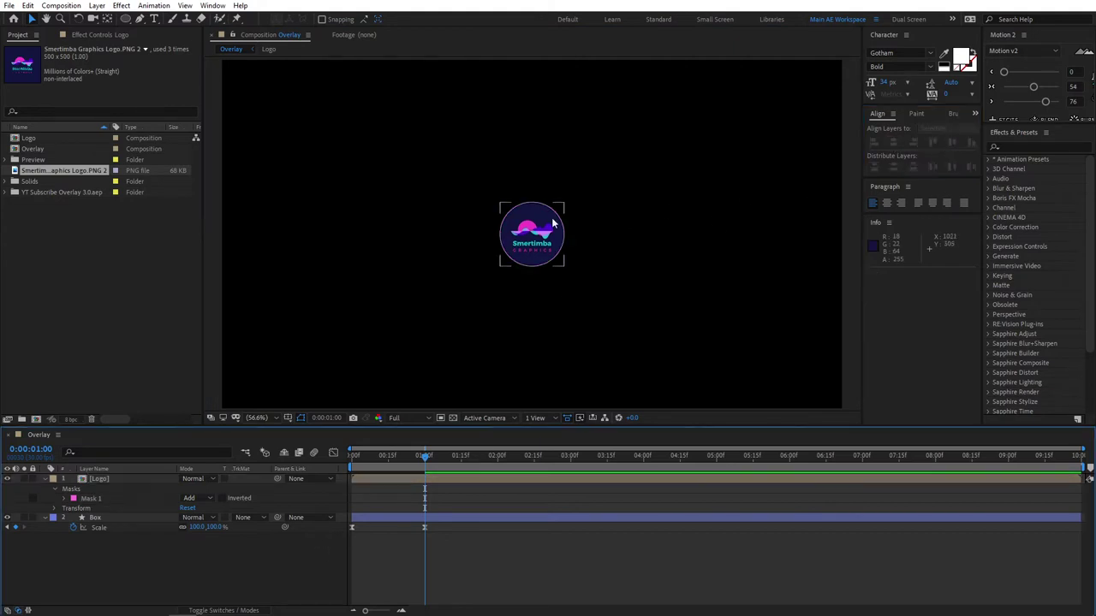
click(96, 500)
click(64, 500)
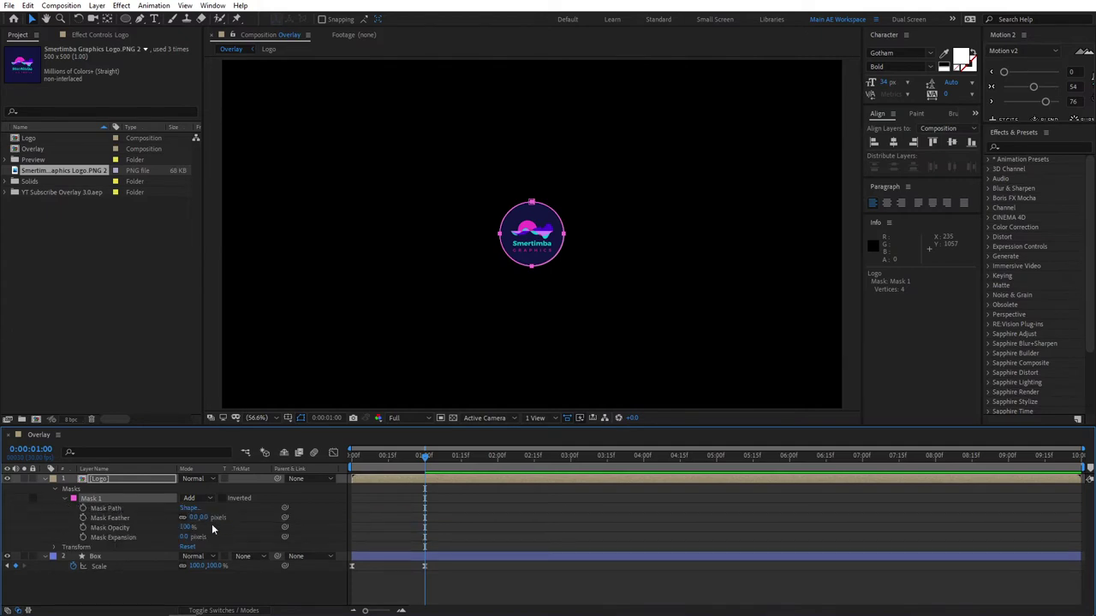
click(64, 499)
click(481, 265)
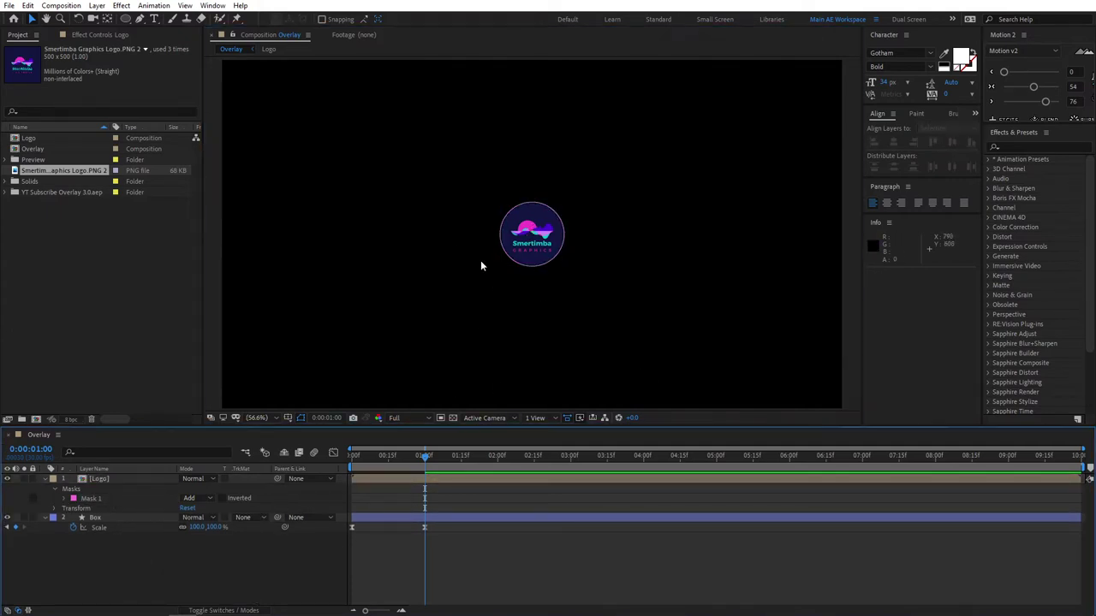
click(74, 482)
click(115, 480)
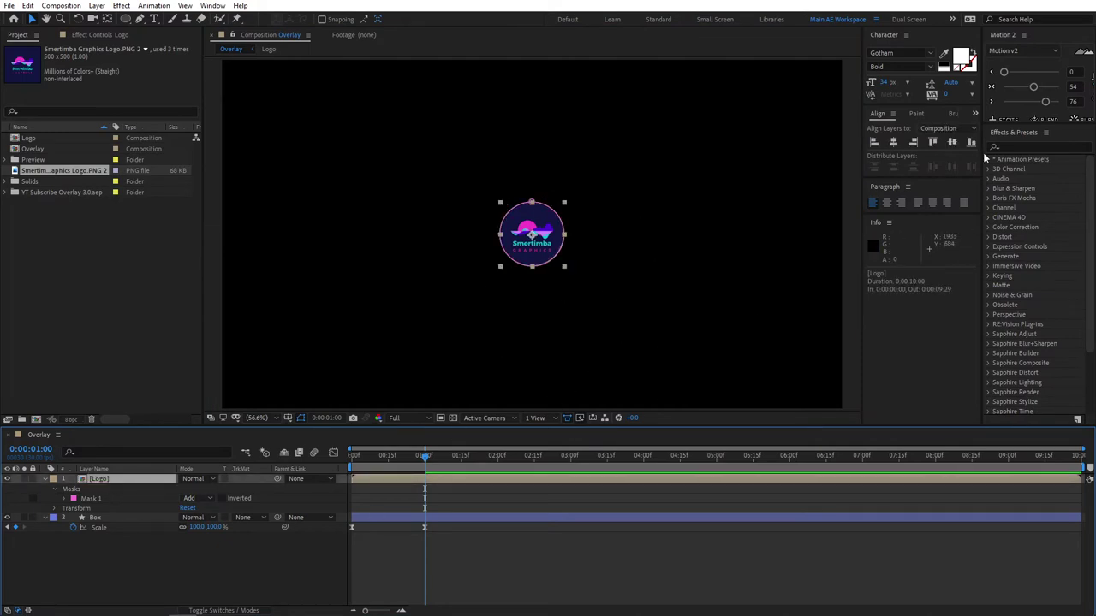
- Parent the Logo layer to the Box layer
click(356, 545)
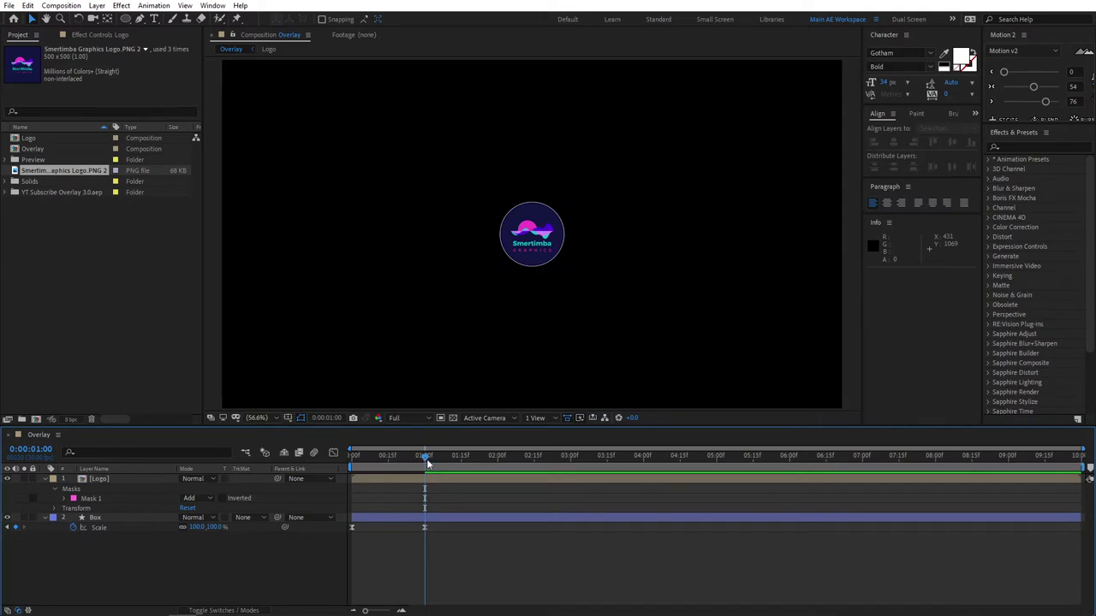
click(466, 506)
drag(276, 479, 100, 520)
click(117, 528)
- Add Size and Roundness keyframes on Box's Rectangle Path 1 at one second
click(45, 518)
click(46, 517)
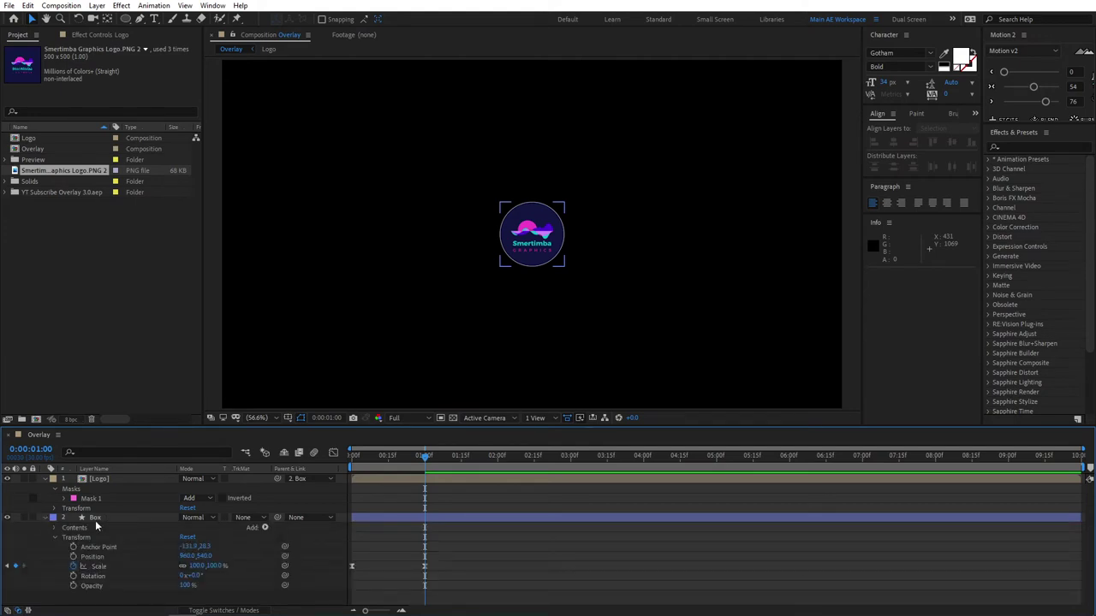
click(60, 538)
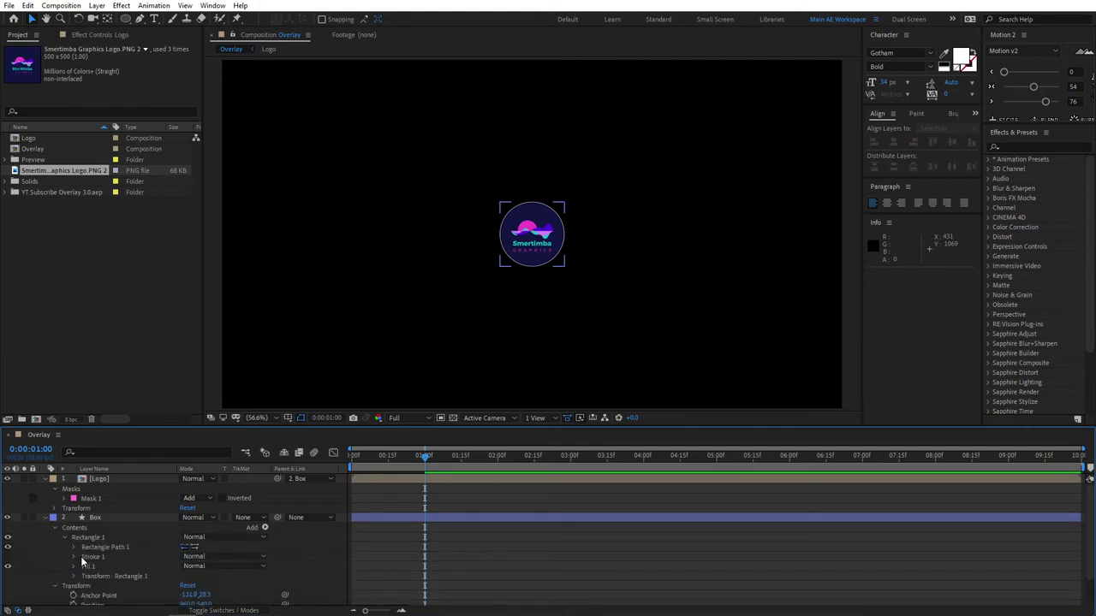
click(74, 548)
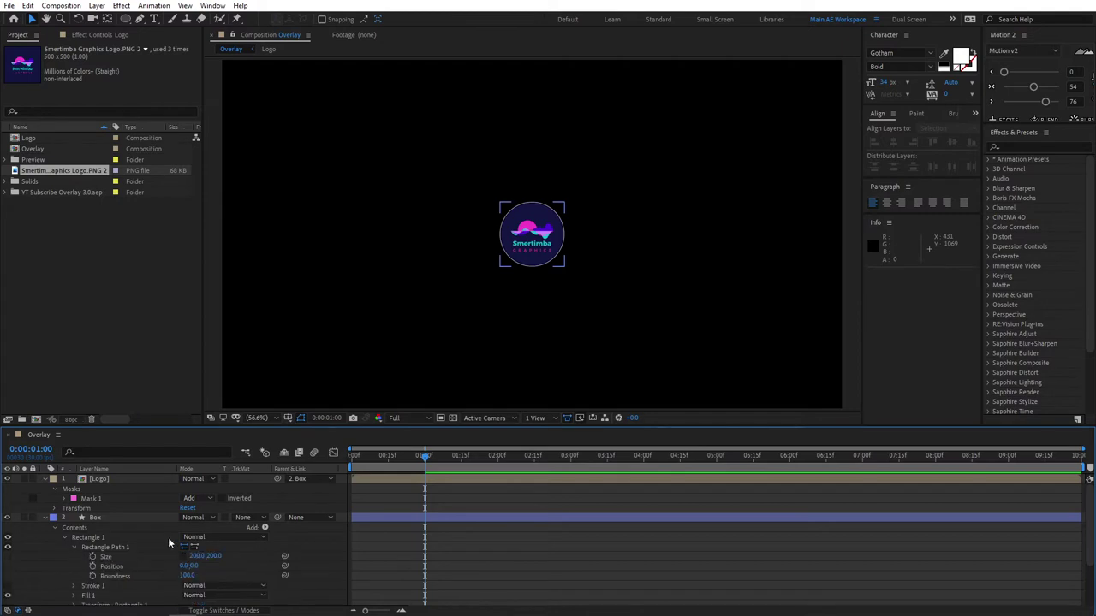
click(93, 556)
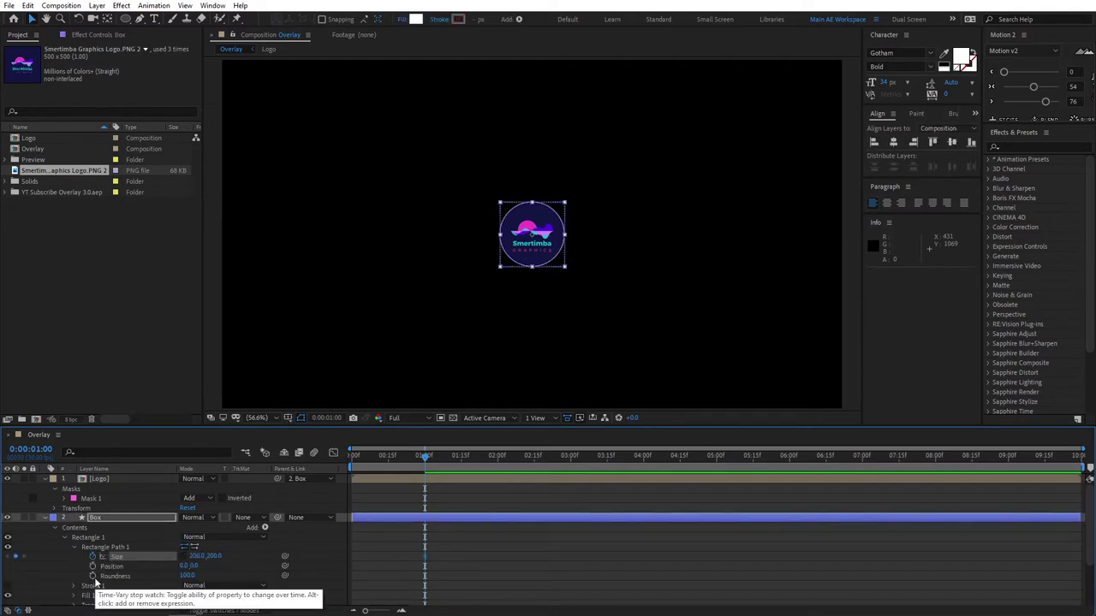
click(92, 576)
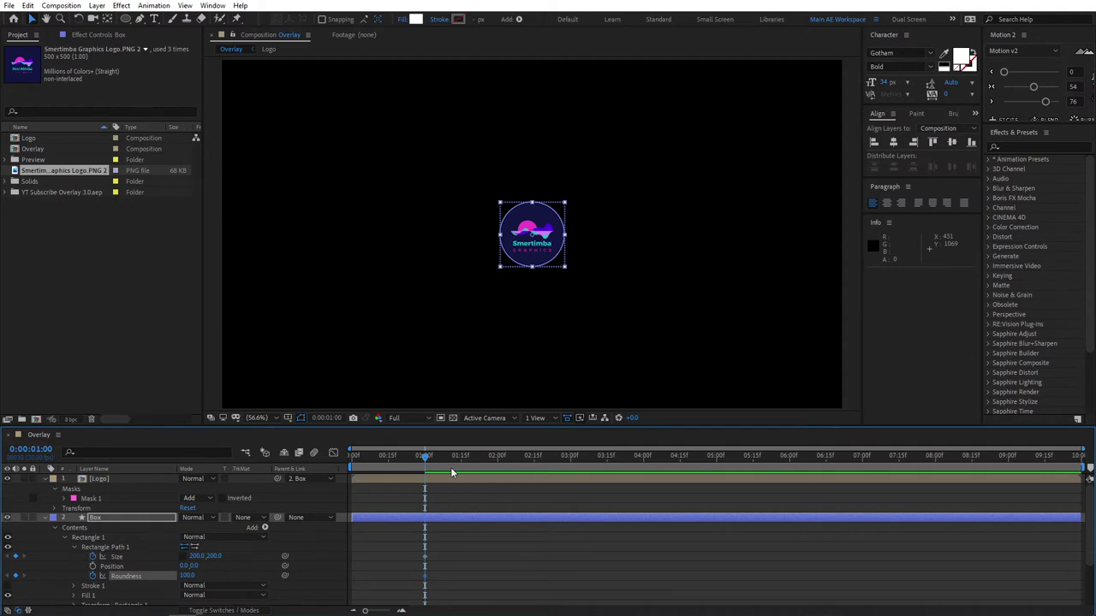
- At two seconds, keyframe Box's Roundness to 20 and Size to 800×200
key(shift+Page_Down)
key(shift+Page_Down)
key(shift+Page_Down)
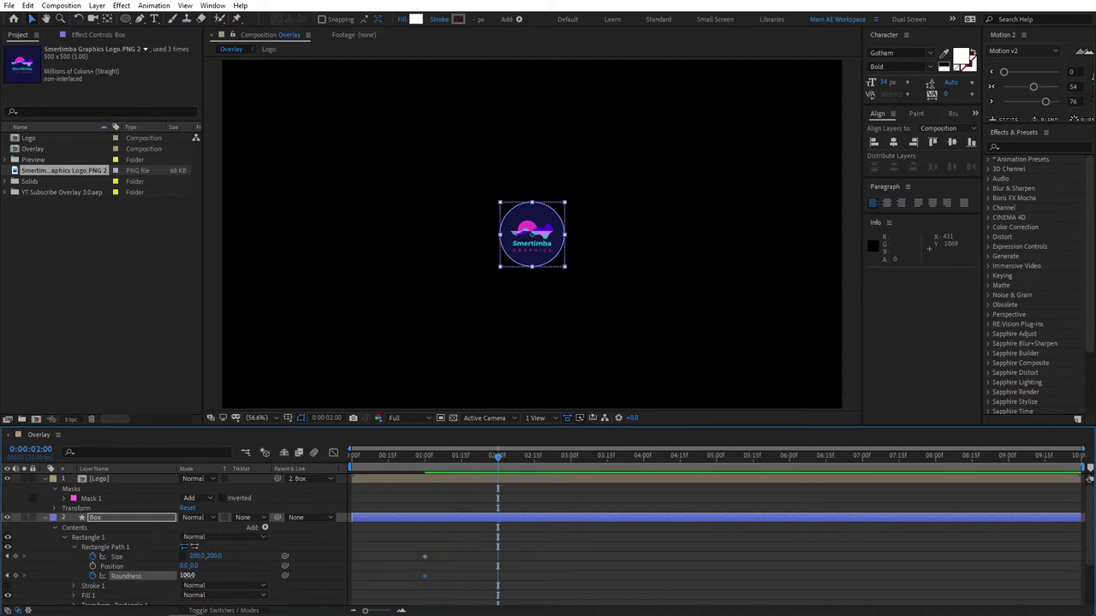
click(189, 575)
text(20)
key(Return)
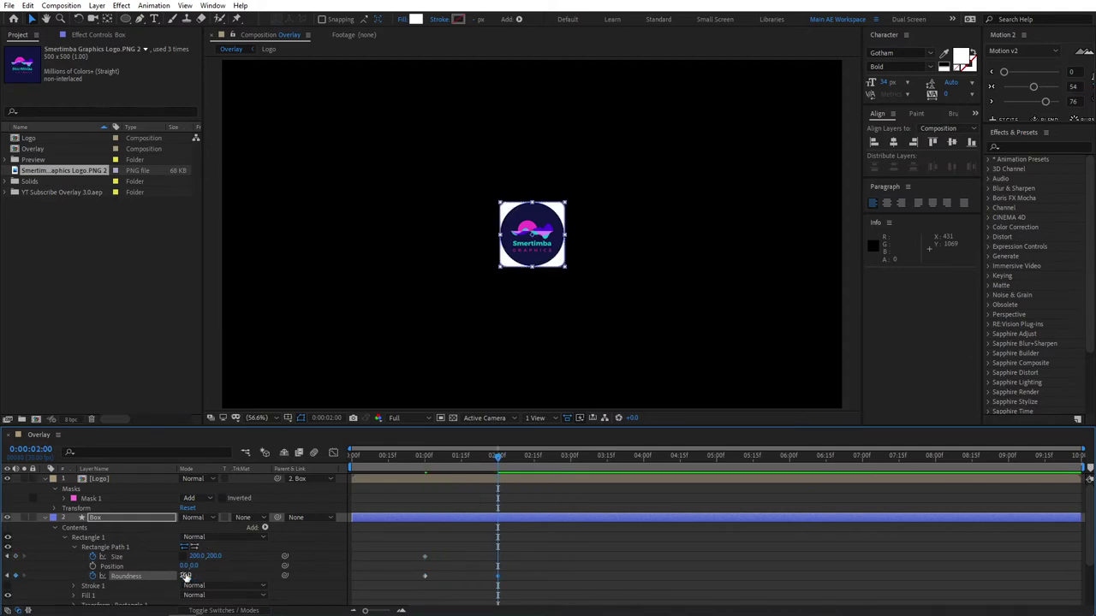
click(196, 556)
text(800)
key(Return)
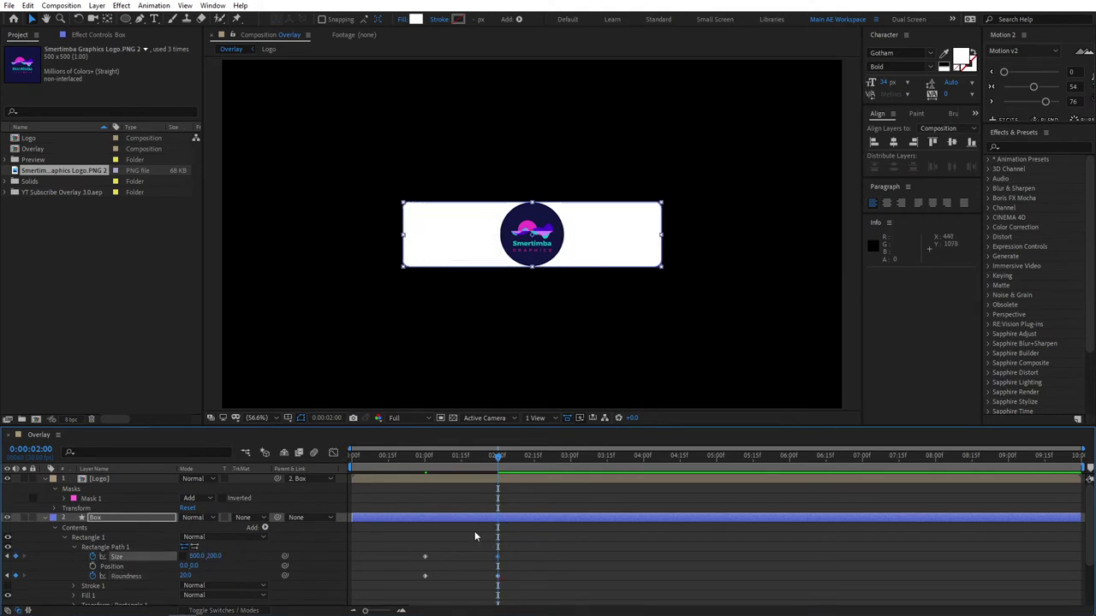
click(156, 476)
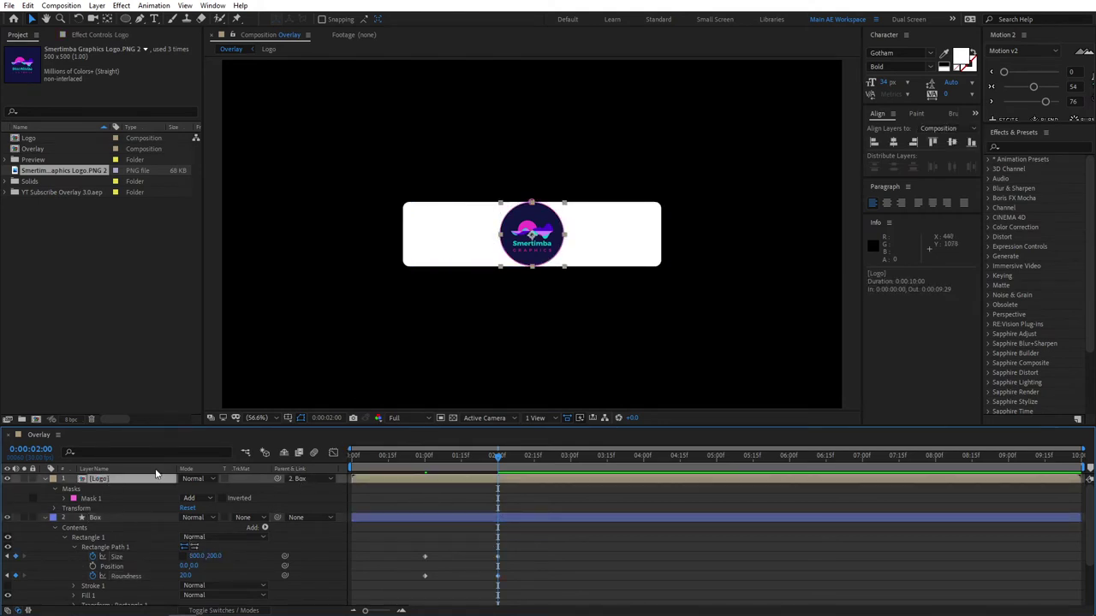
click(426, 458)
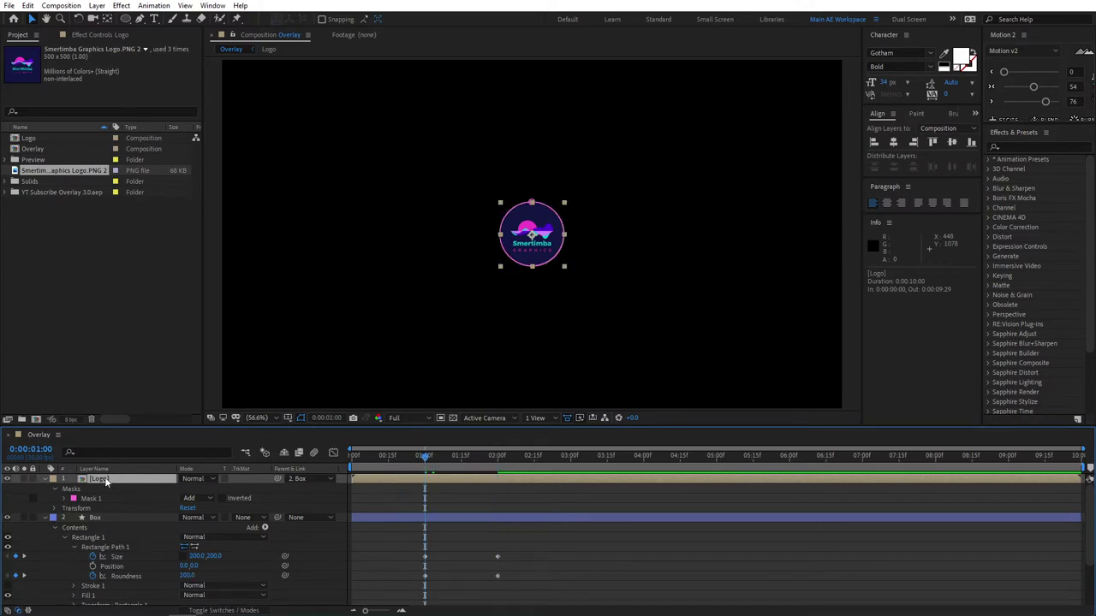
- Keyframe Logo's Position at one second, then move it to the bar's left end (-421.6, 30.9) at two seconds
key(p)
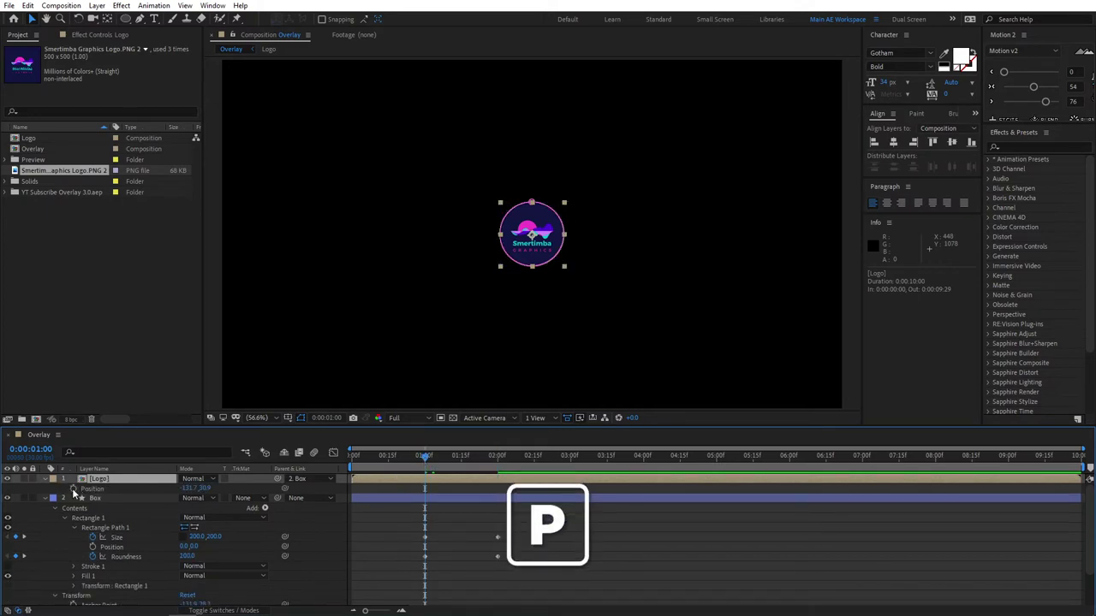
click(74, 489)
click(499, 456)
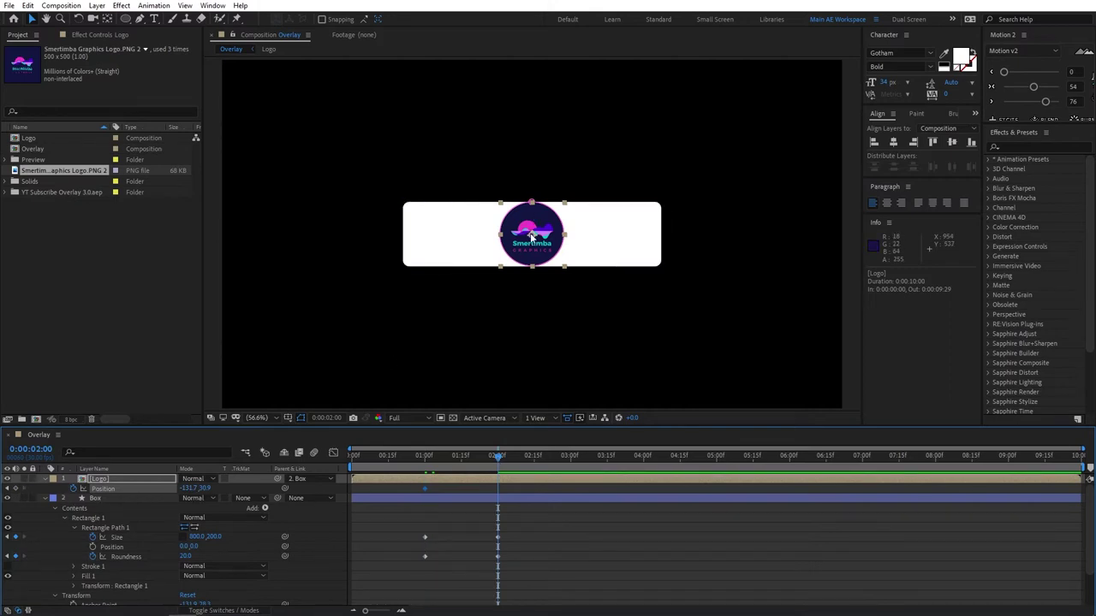
drag(505, 239, 437, 239)
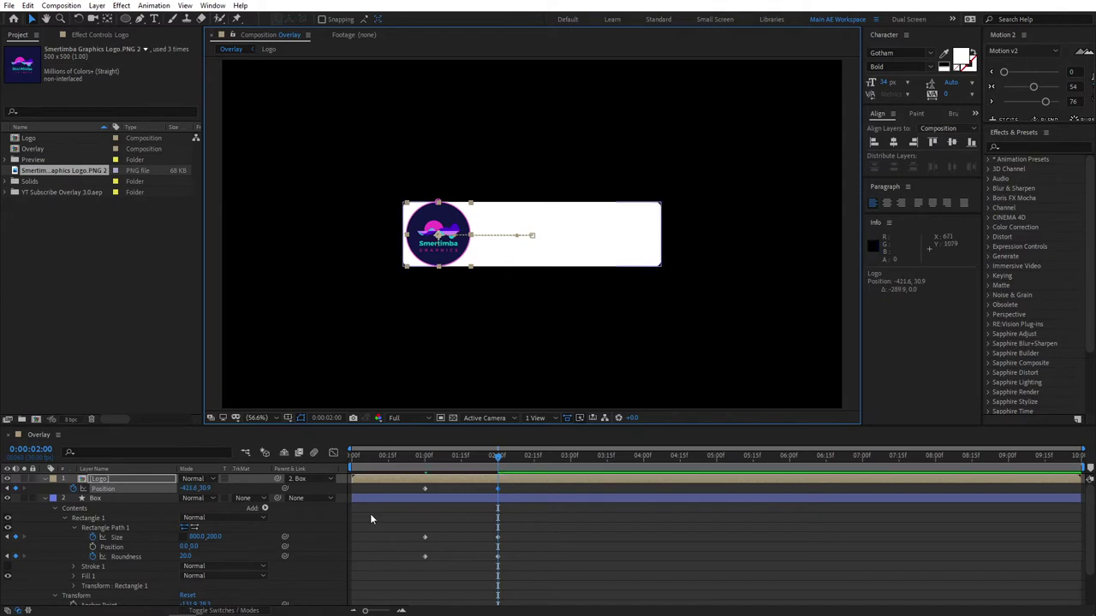
click(461, 214)
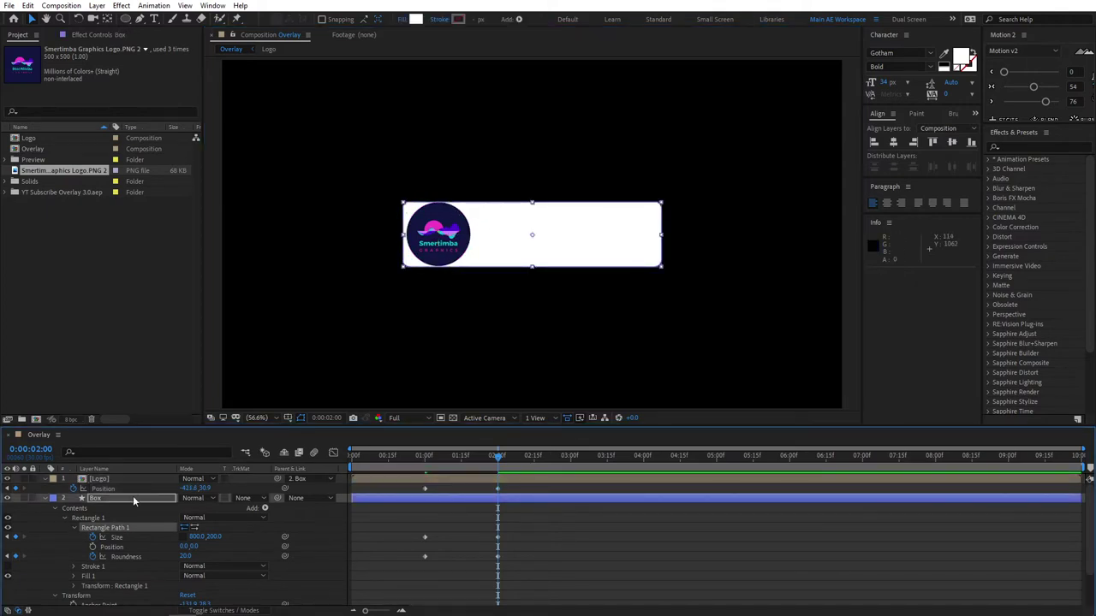
click(99, 479)
- Set the Logo layer's Scale to 96% and check the mid-animation fit before returning to two seconds
key(s)
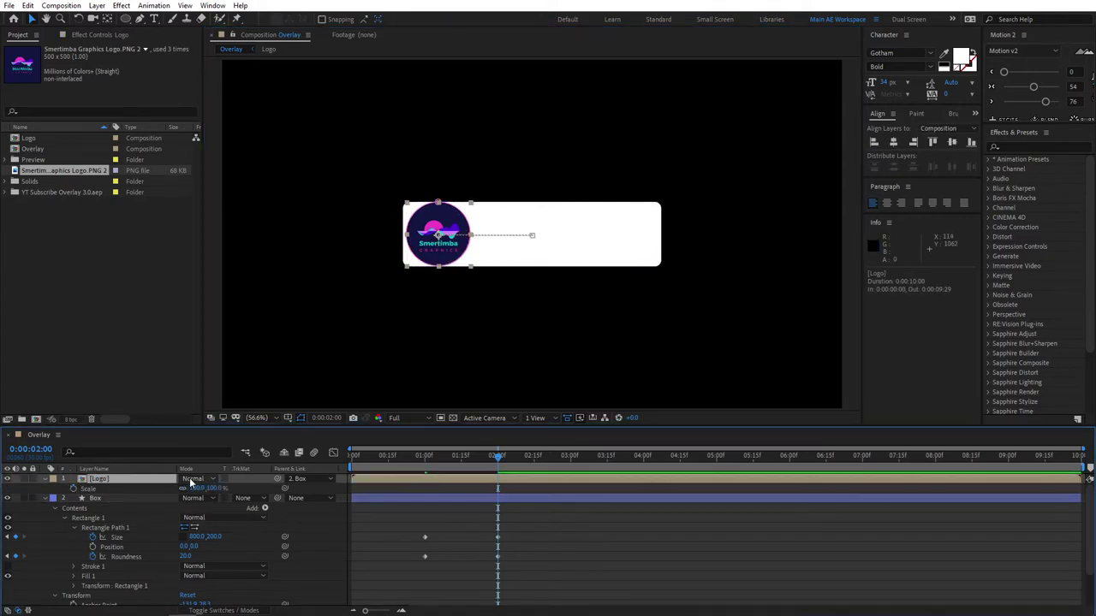
click(204, 488)
text(96)
key(Return)
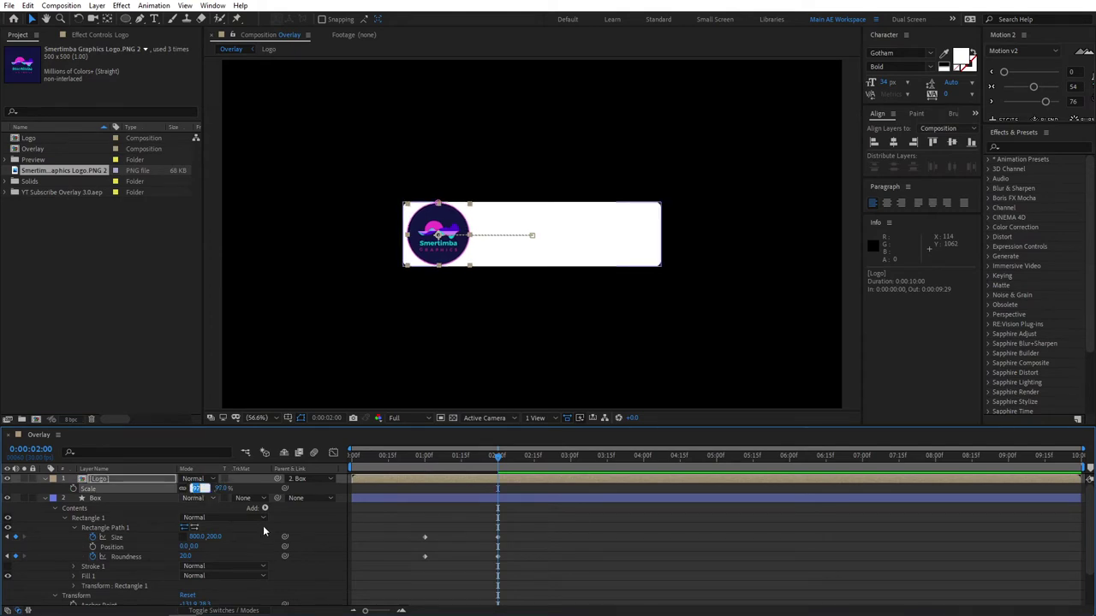
click(321, 538)
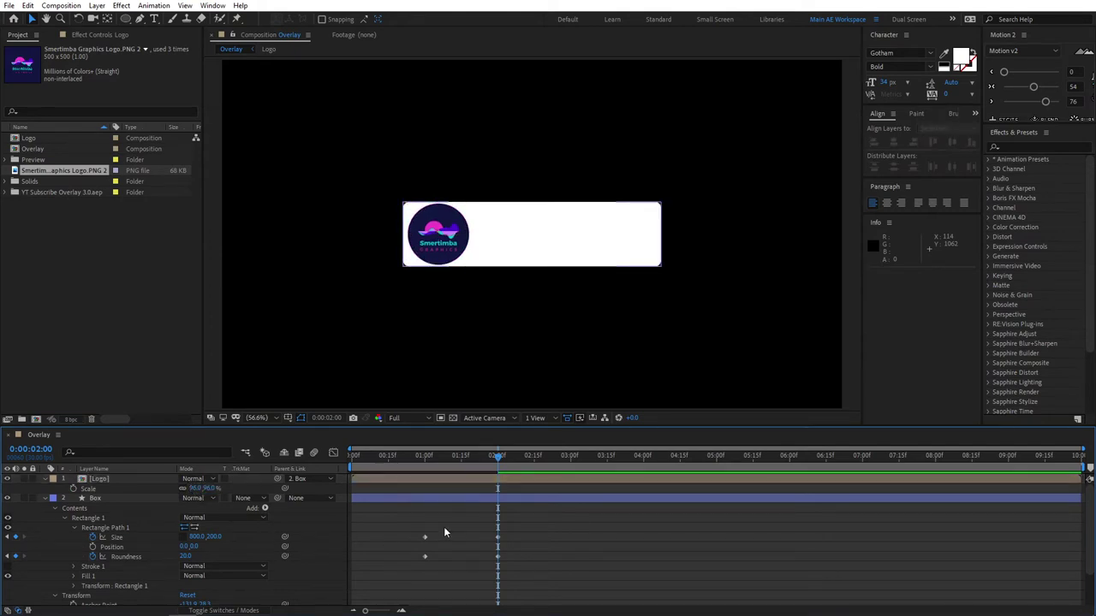
drag(465, 458, 419, 458)
shift+click(489, 462)
click(141, 486)
- Apply Easy Ease to all of Logo's and Box's animation keyframes
click(471, 477)
ctrl+click(416, 496)
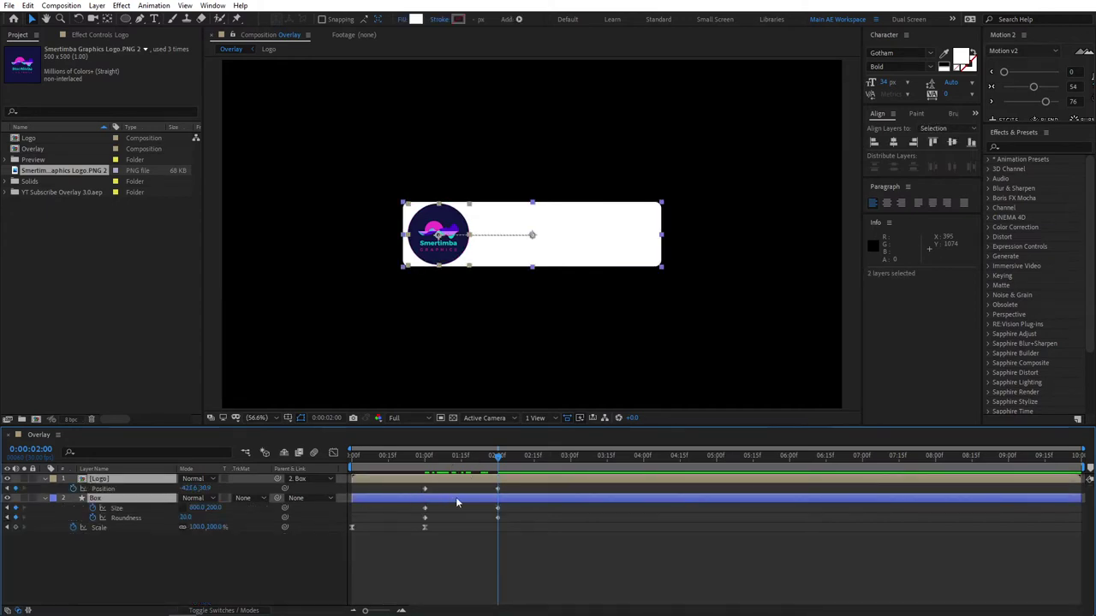
key(u)
drag(524, 488, 411, 523)
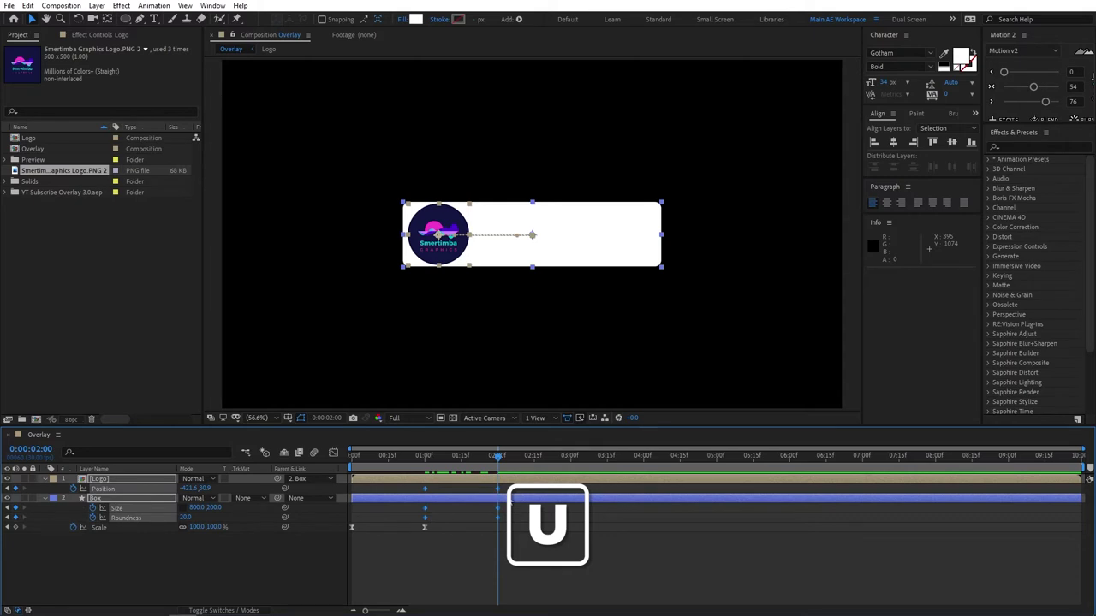
click(1033, 88)
click(352, 465)
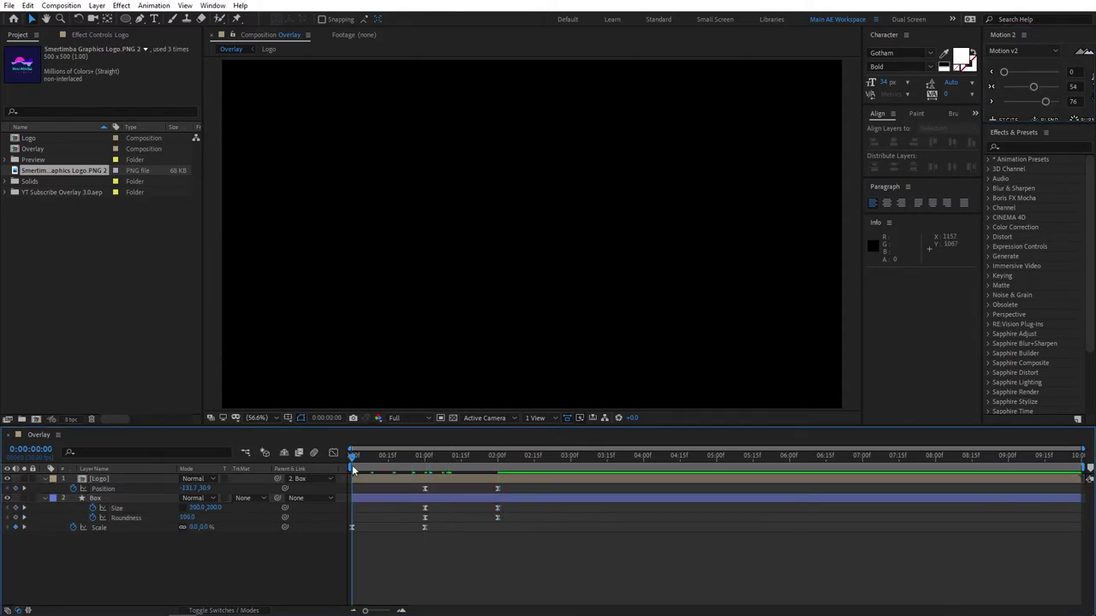
- Preview the eased animation and stop at the 2-second mark
key(space)
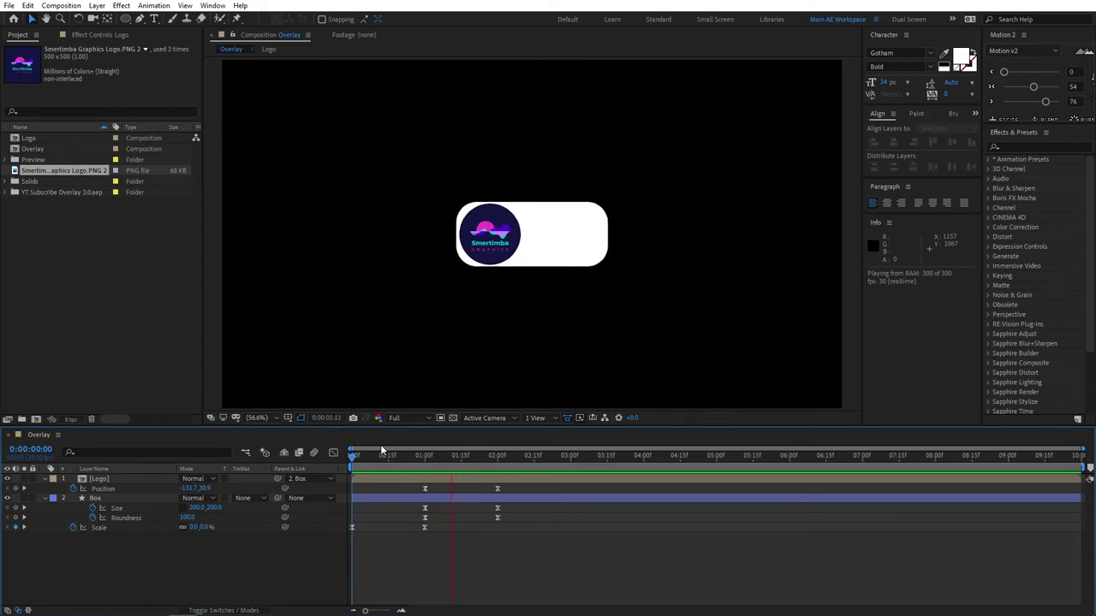
drag(455, 462, 424, 456)
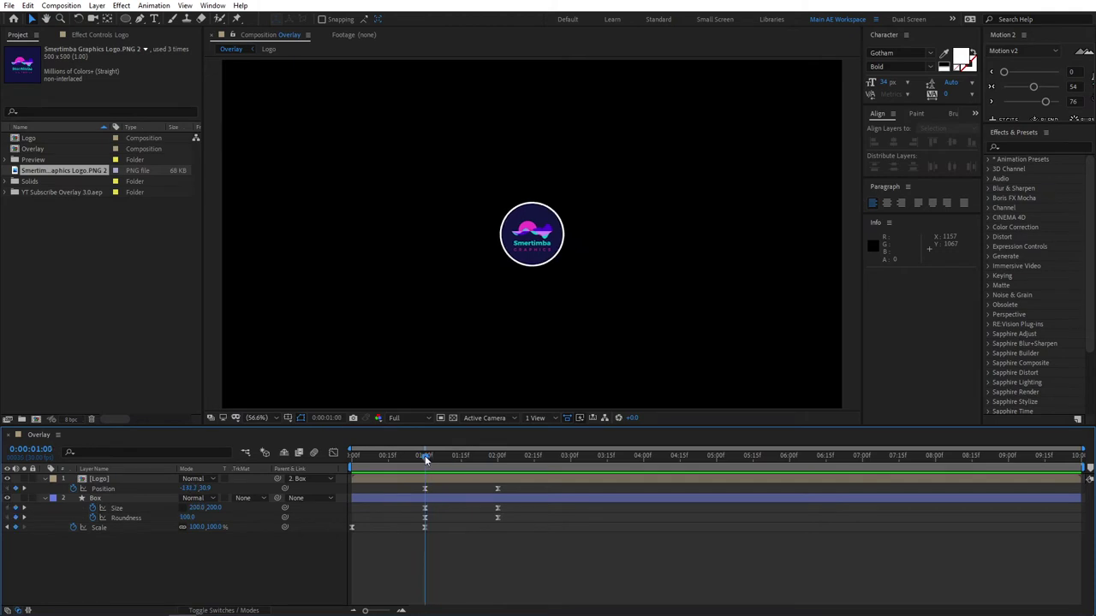
click(497, 458)
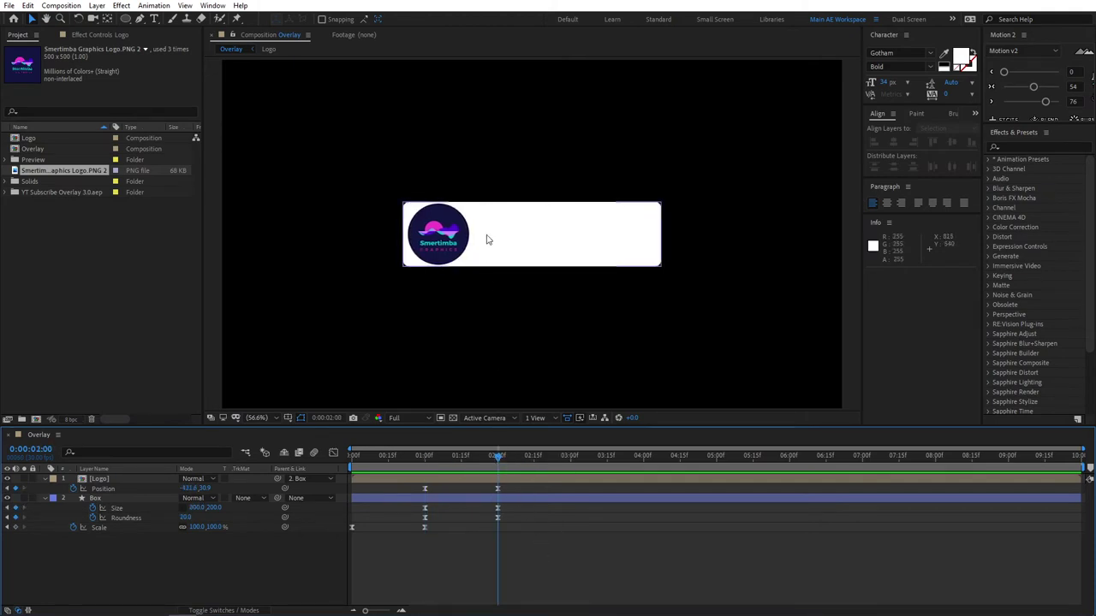
- Add a text layer reading Smertimba on the white bar beside the logo
click(155, 19)
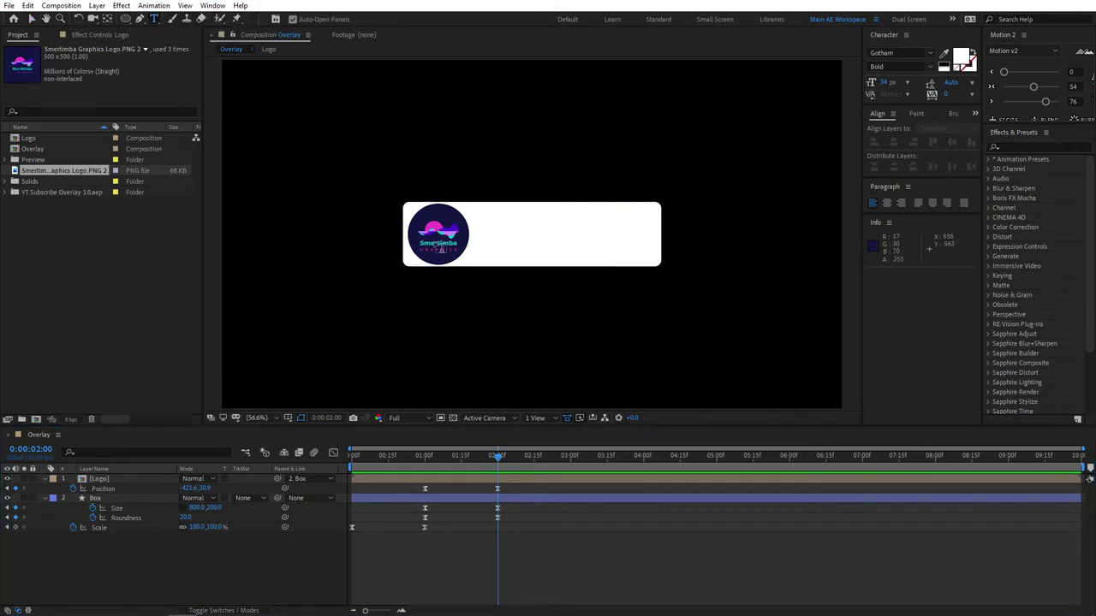
click(479, 235)
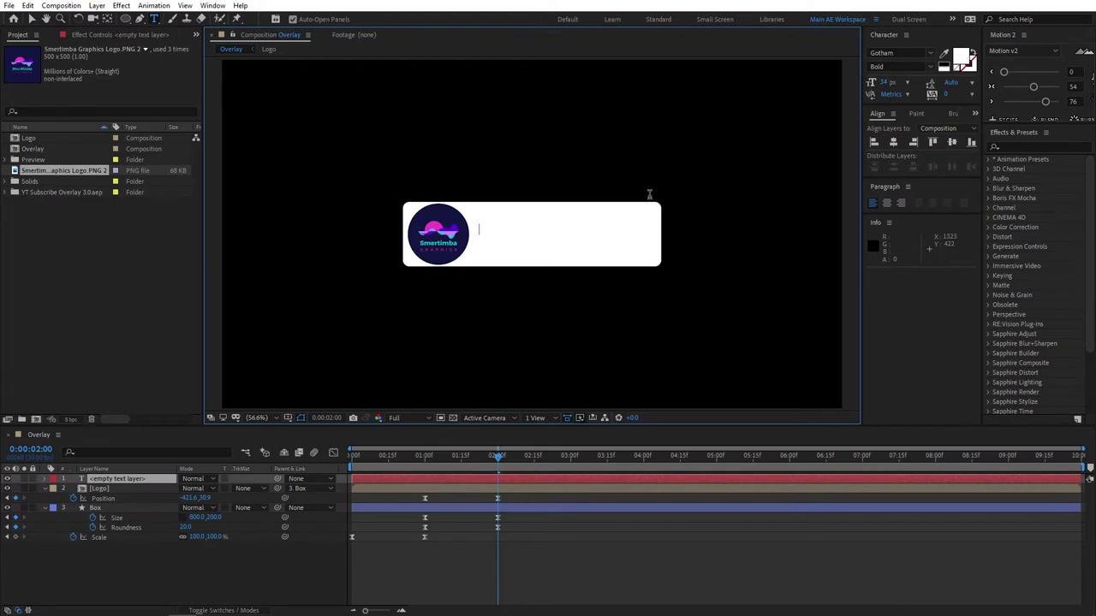
text(S)
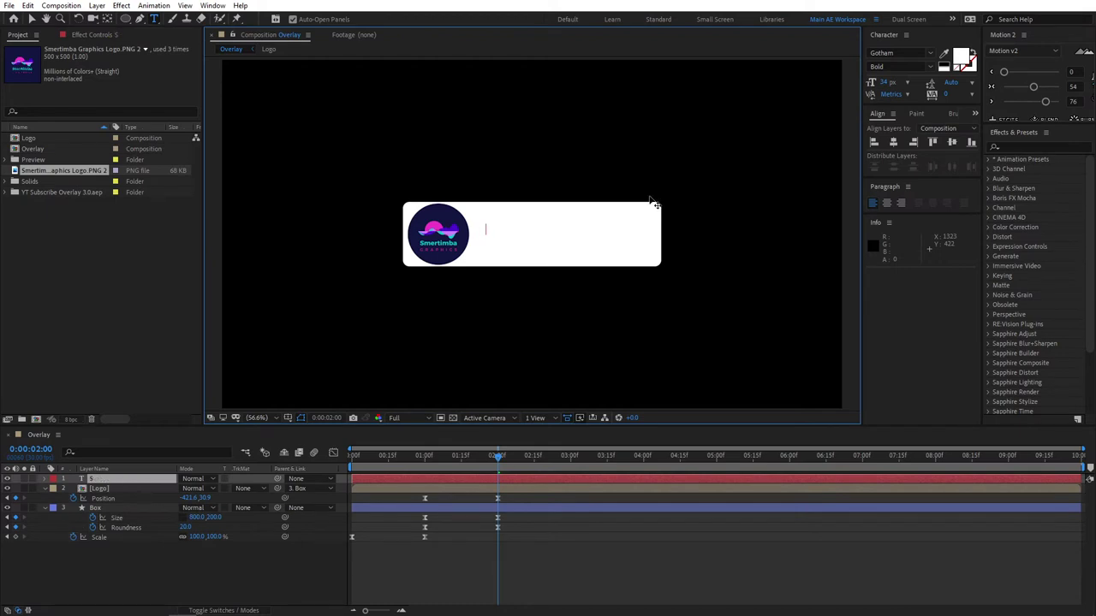
text(mertimba Graphics)
- Colour the channel name text black (000000) and select its layer
key(ctrl+a)
click(960, 57)
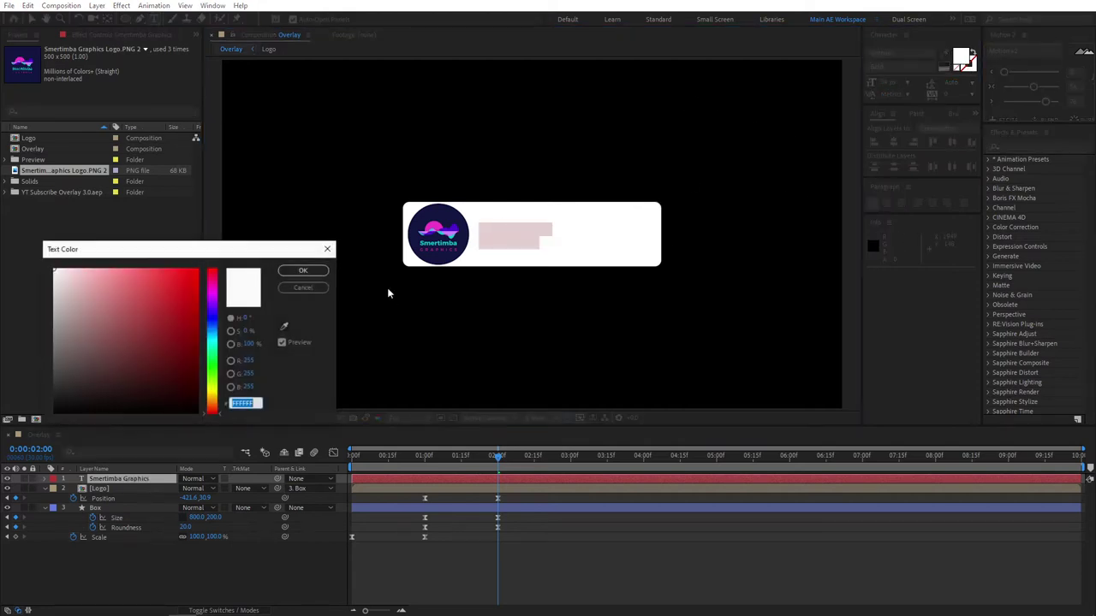
text(000000)
click(301, 273)
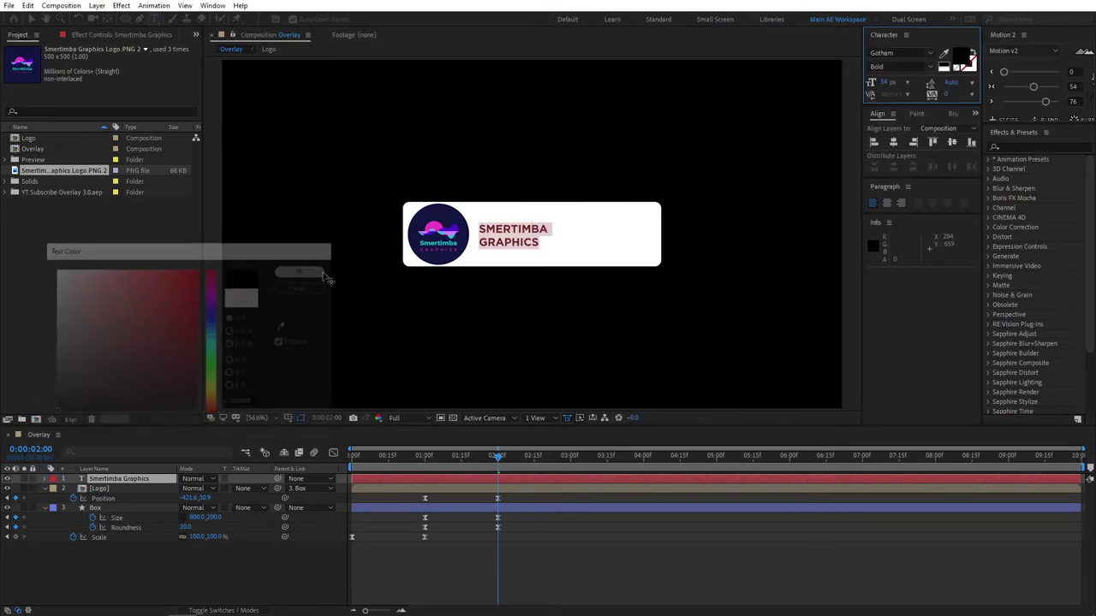
click(298, 549)
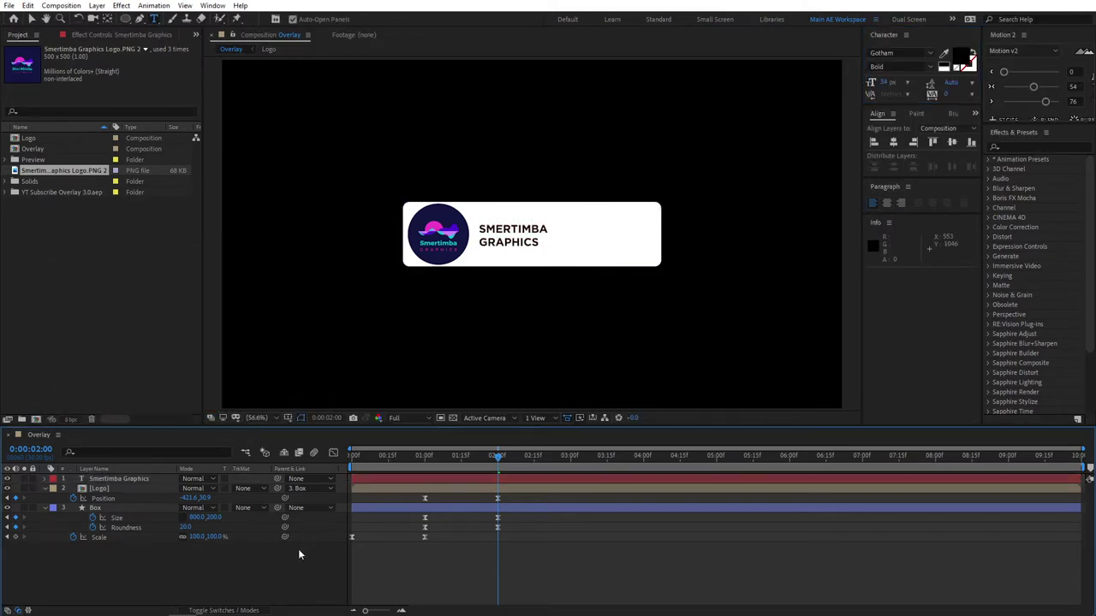
key(v)
click(525, 243)
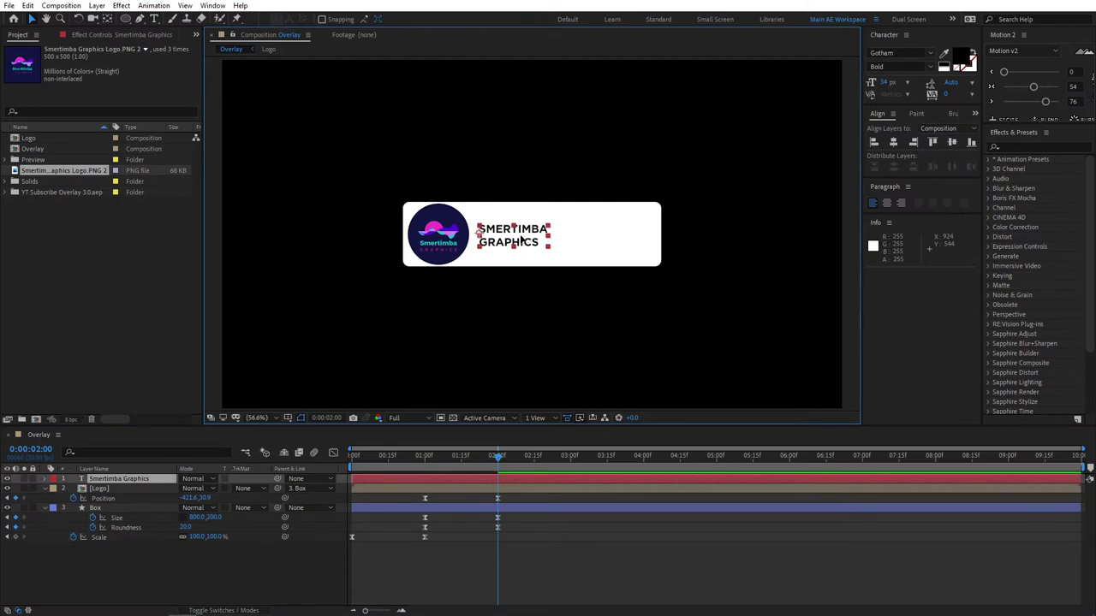
- Nudge the Smertimba Graphics text slightly left and up beside the logo
drag(521, 239, 515, 238)
click(327, 517)
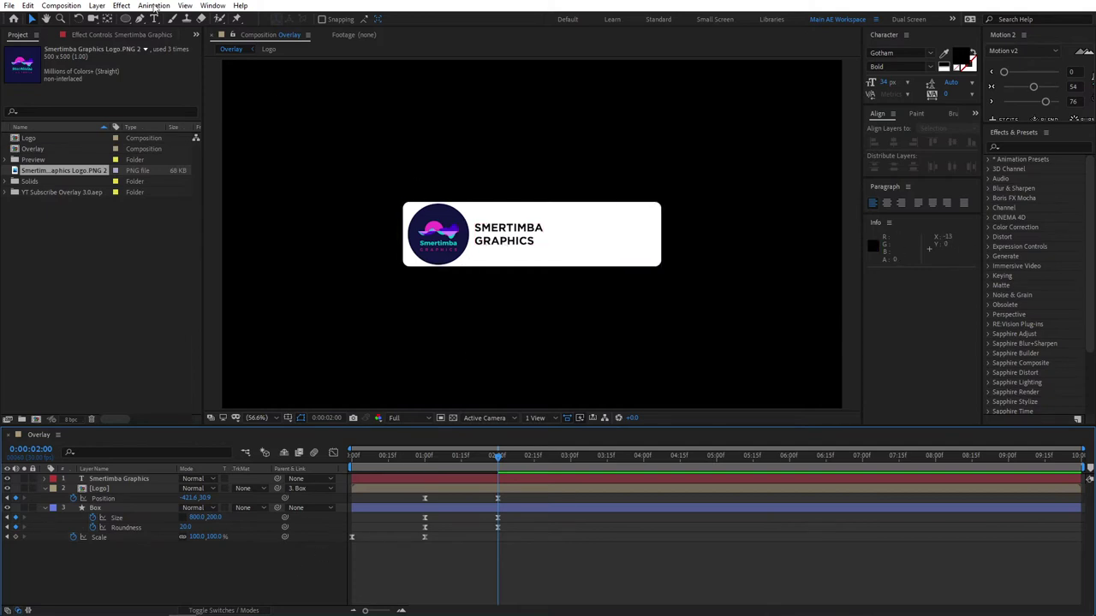
- Draw a red-filled rounded rectangle on the bar to the right of the channel name
click(127, 20)
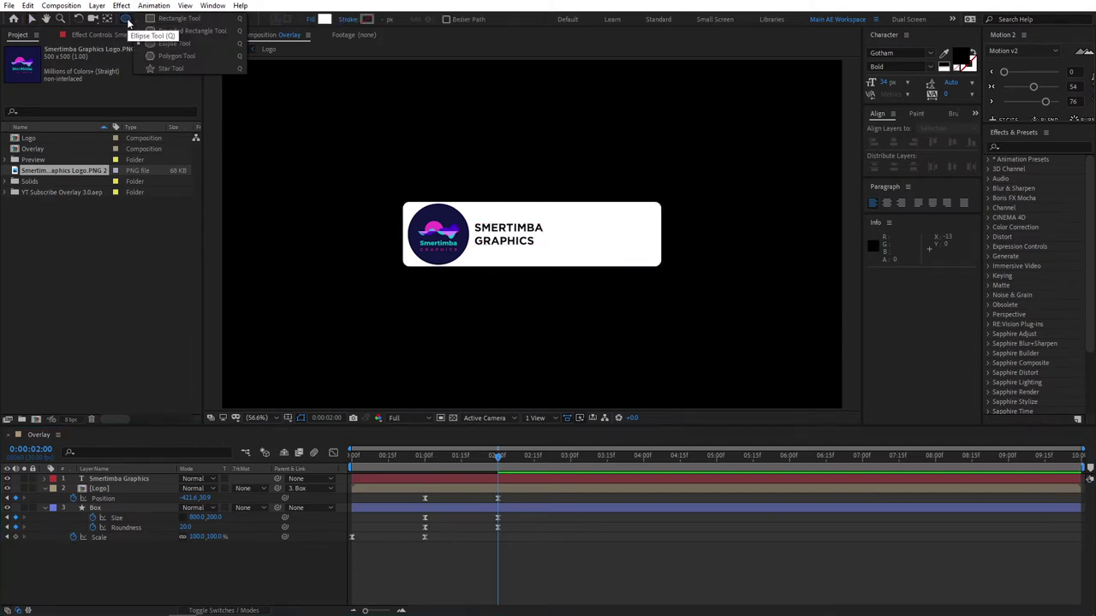
click(170, 32)
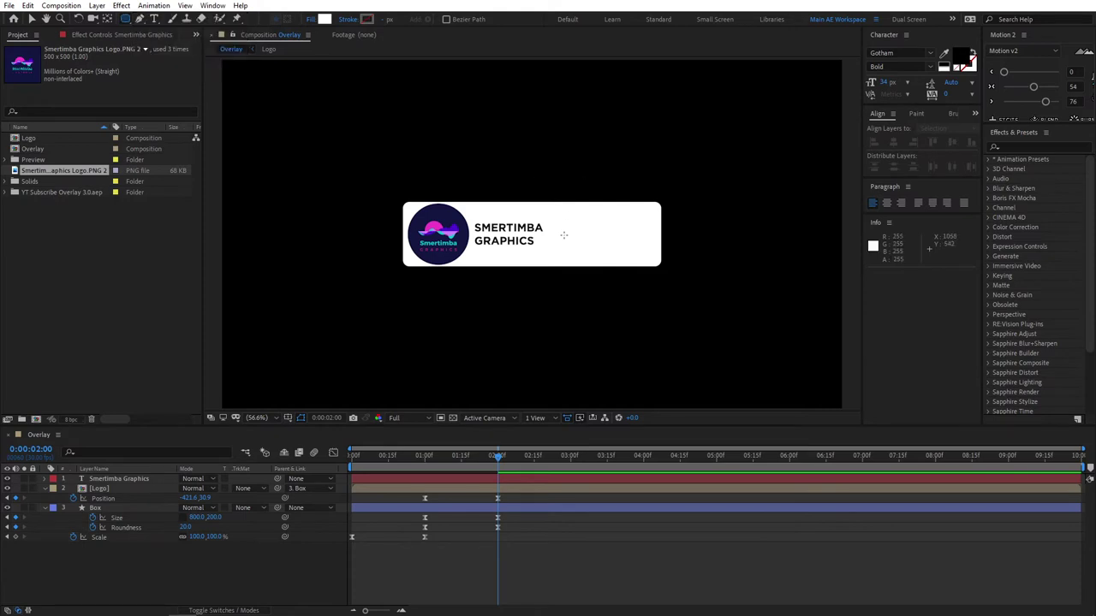
click(326, 19)
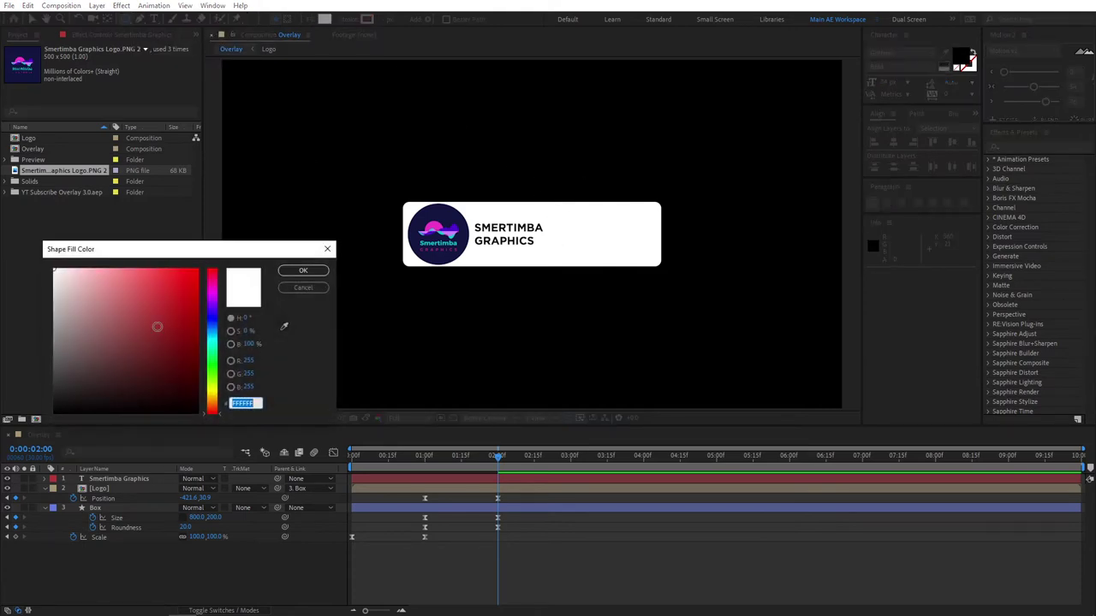
text(EF0909)
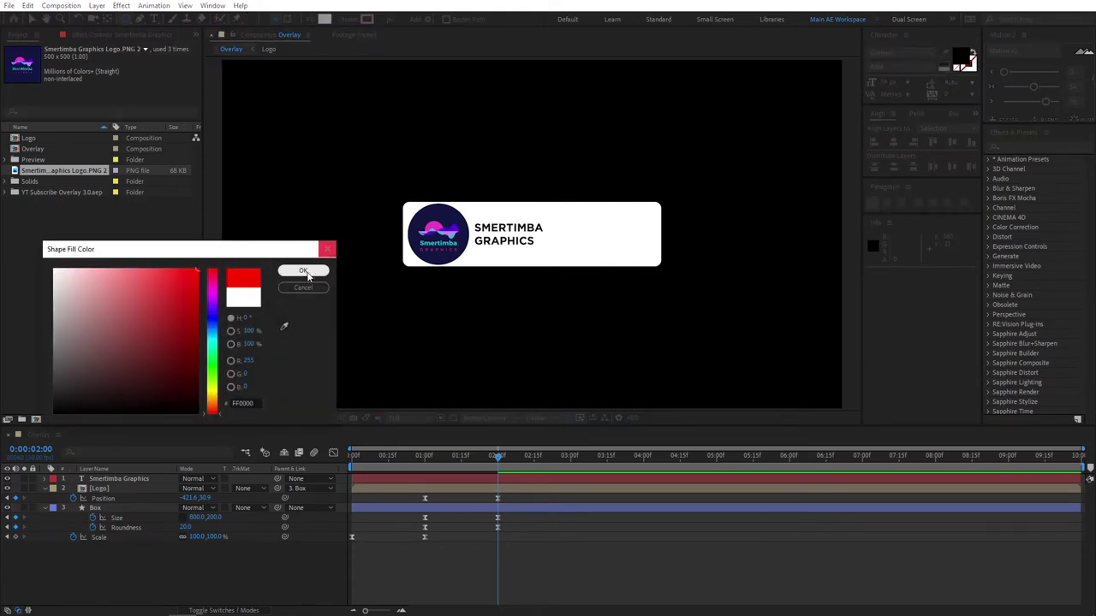
click(303, 271)
drag(552, 226, 634, 247)
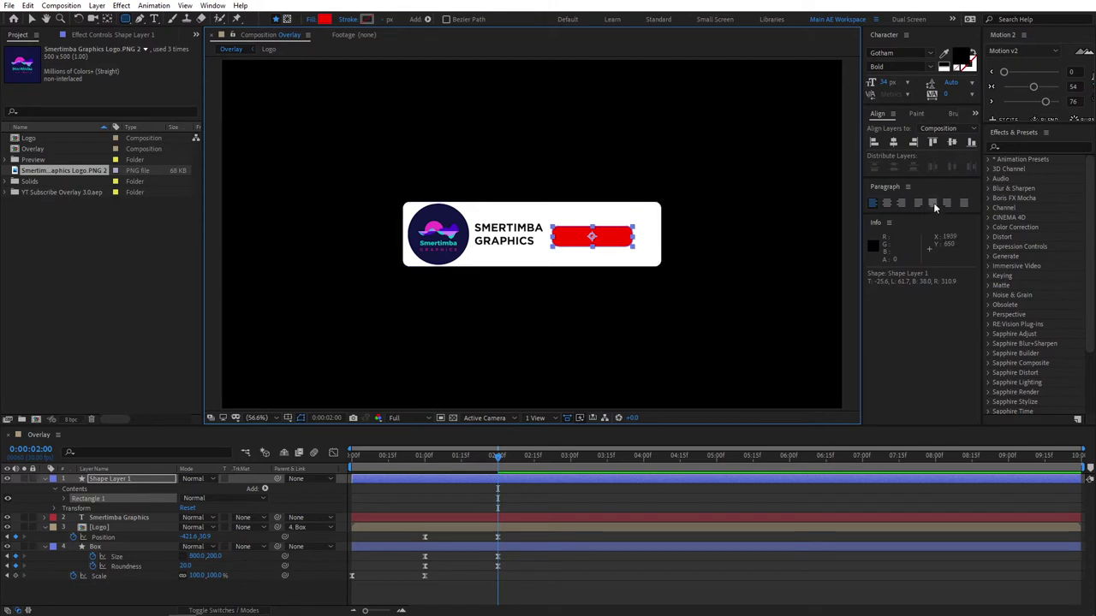
- Align the red button to the vertical centre and rename its layer SUB BUTTON
click(951, 142)
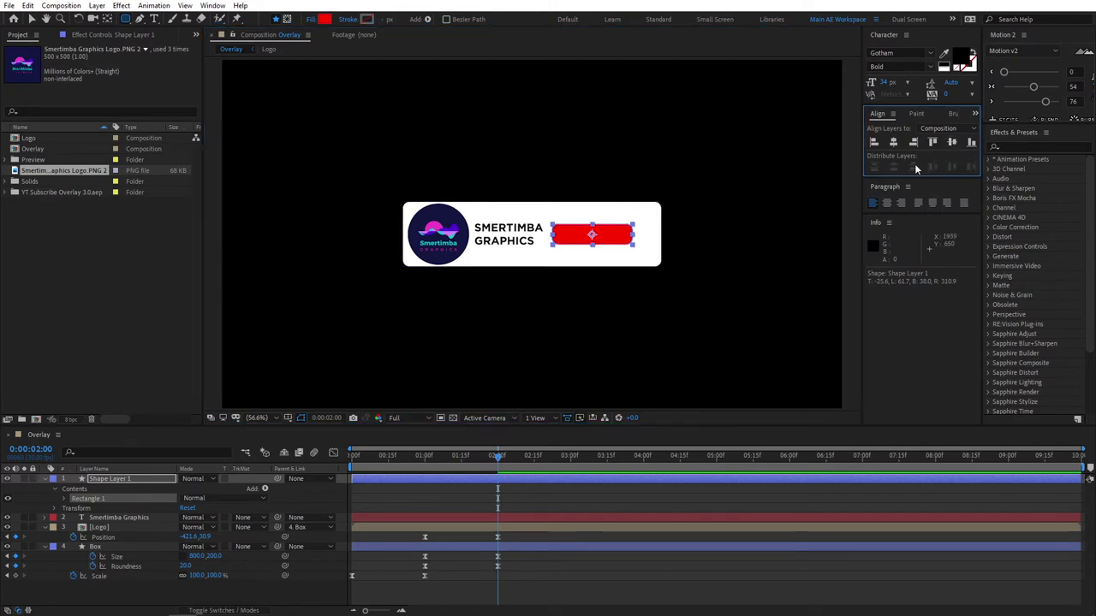
click(114, 482)
key(Return)
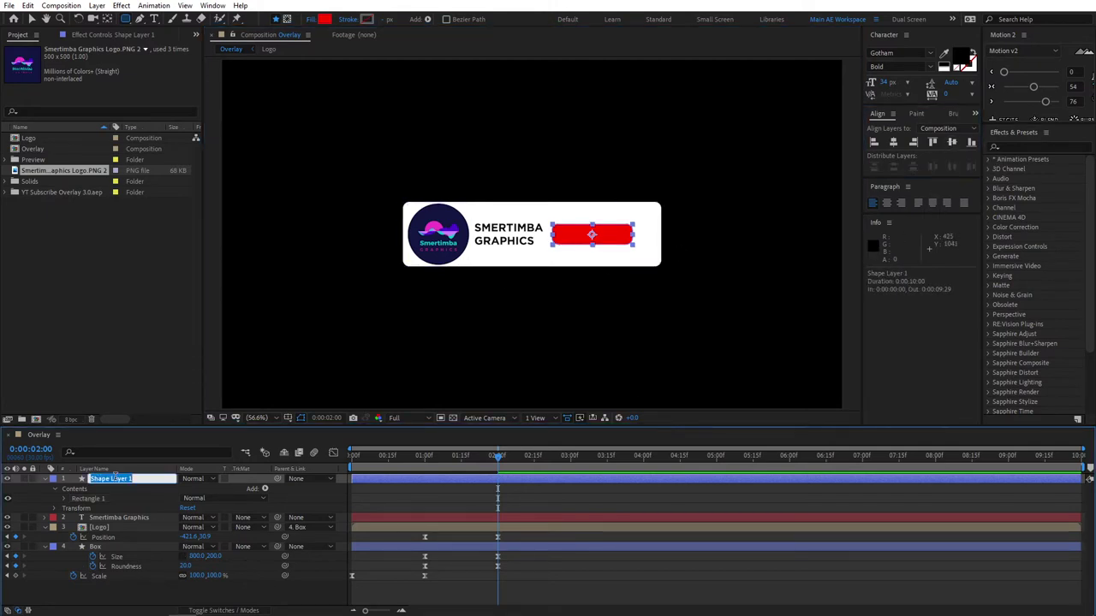
text(SUB BUTTON)
key(Return)
- Nudge the red SUB BUTTON shape slightly into place on the white bar
click(166, 589)
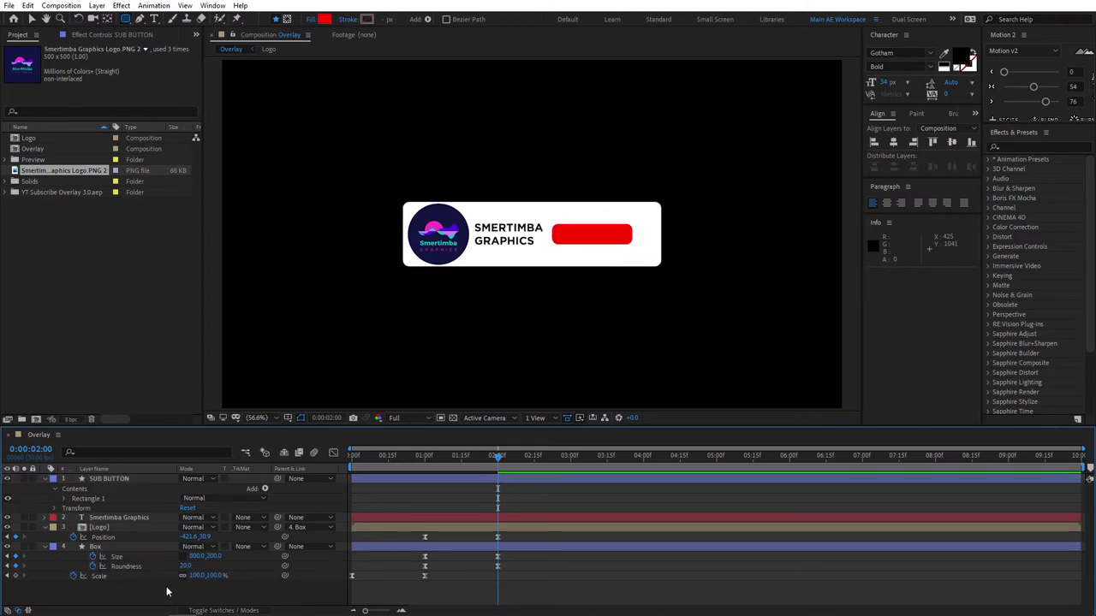
click(365, 176)
drag(591, 236, 591, 239)
click(314, 588)
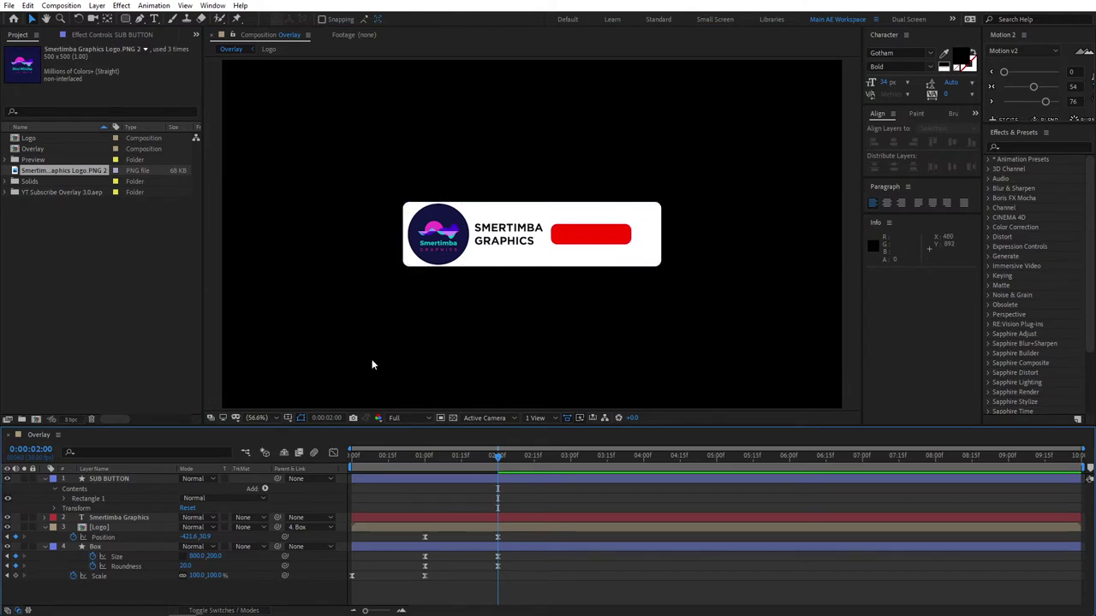
- At 100% view, add a Subscribe text layer on the red button and select its text
drag(440, 425, 450, 347)
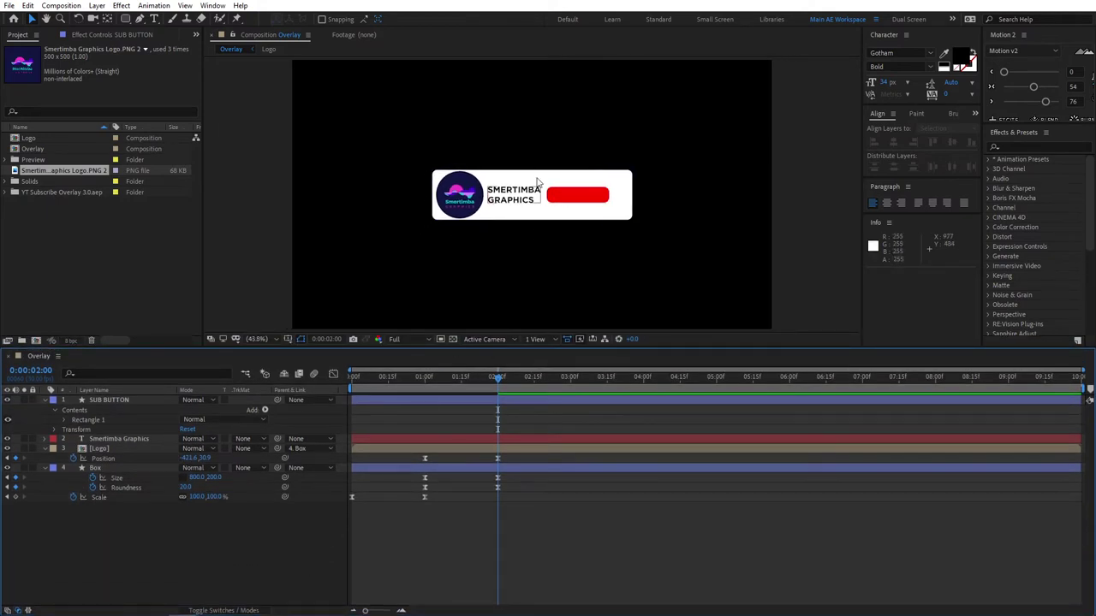
key(period)
key(period)
key(period)
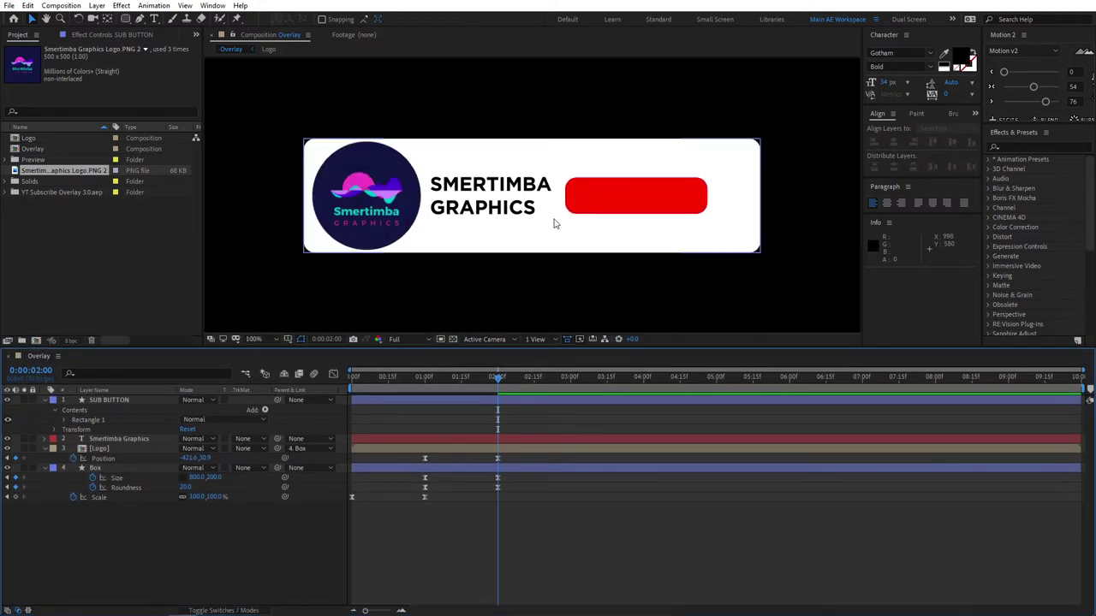
click(154, 18)
click(609, 196)
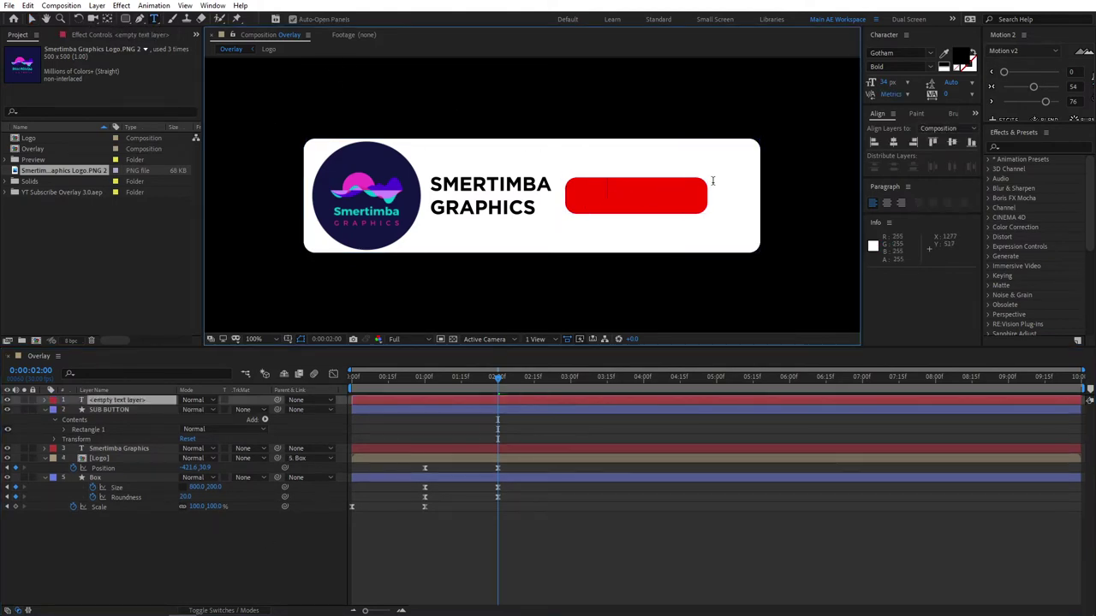
text(Subscribe)
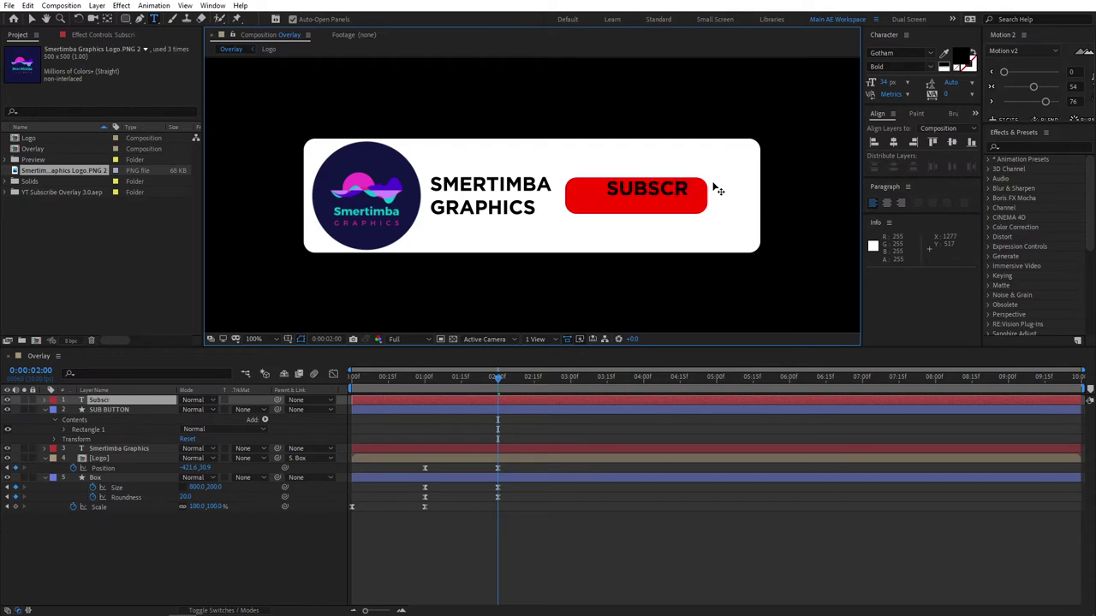
key(ctrl+a)
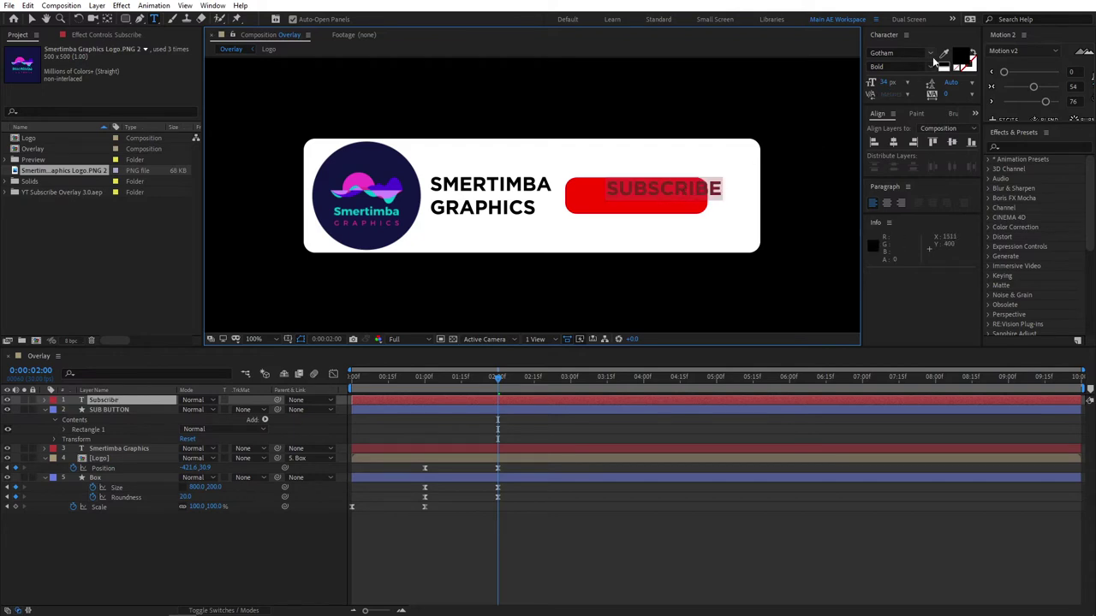